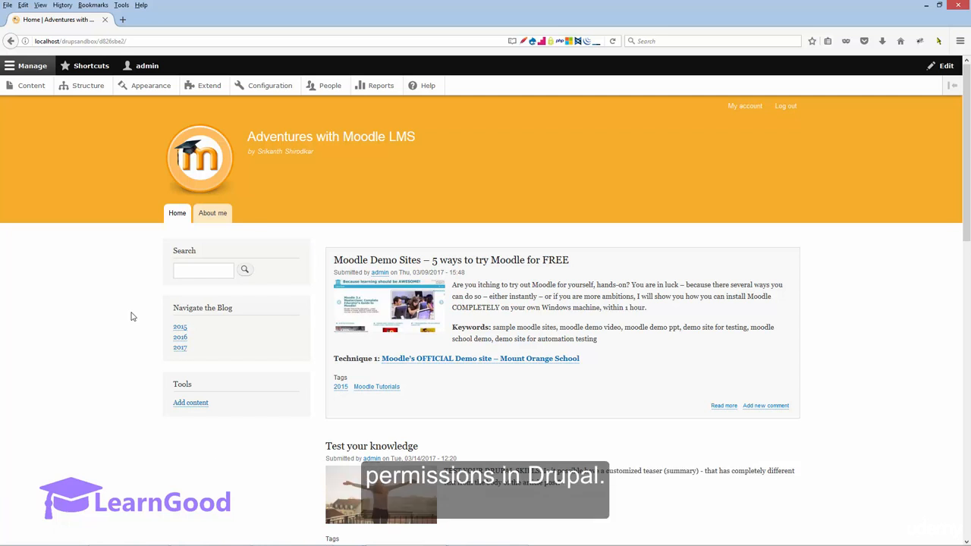
Create a new user role named Blog Contributor in the site's people administration and save it
left_click(331, 85)
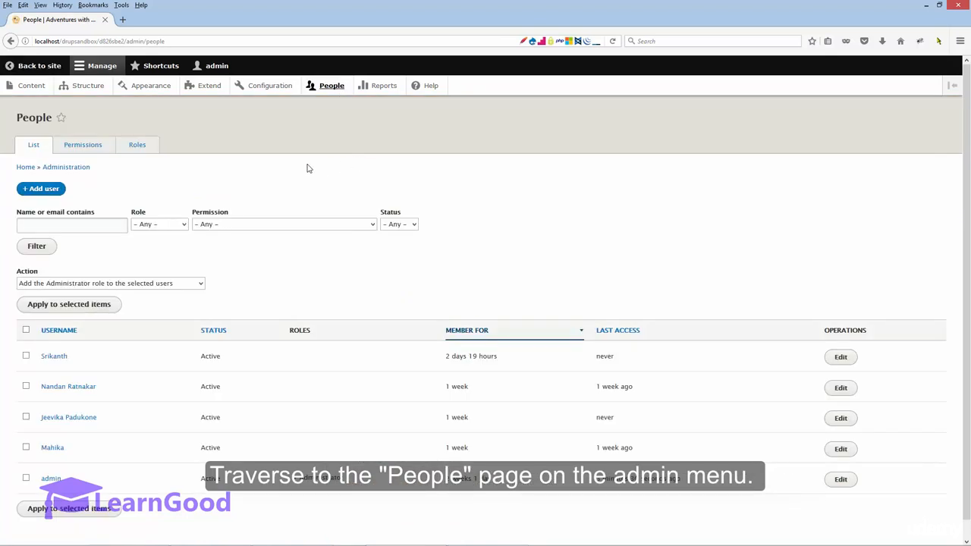
left_click(145, 147)
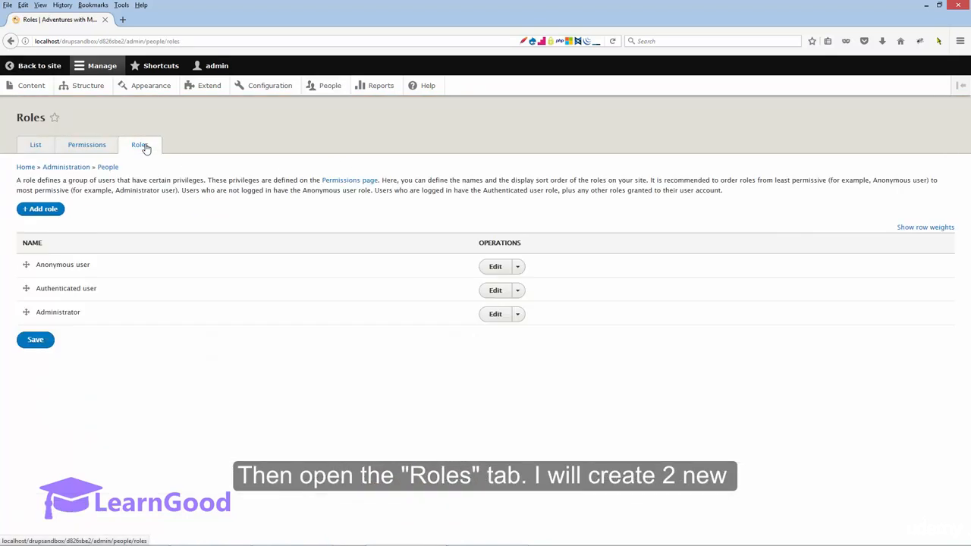
left_click(48, 212)
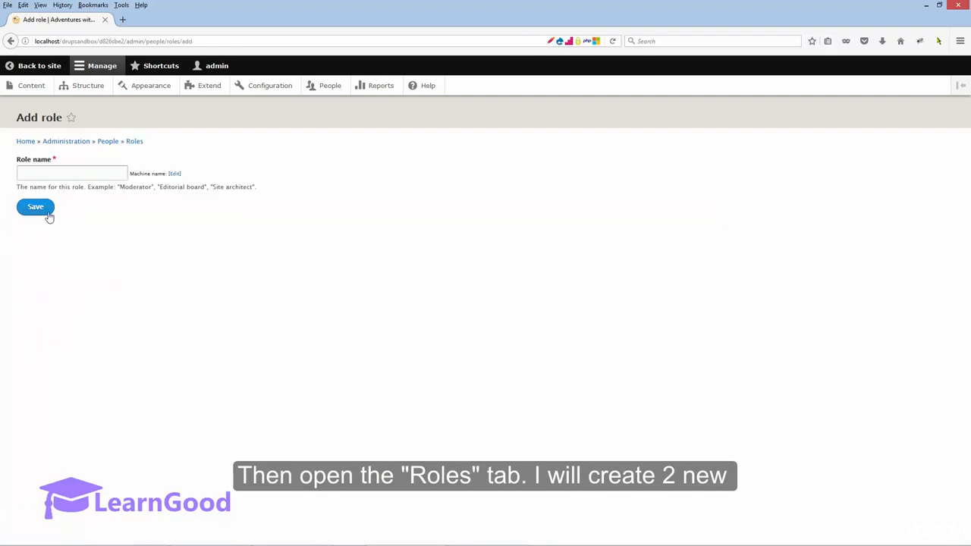
left_click(61, 174)
type("Blo")
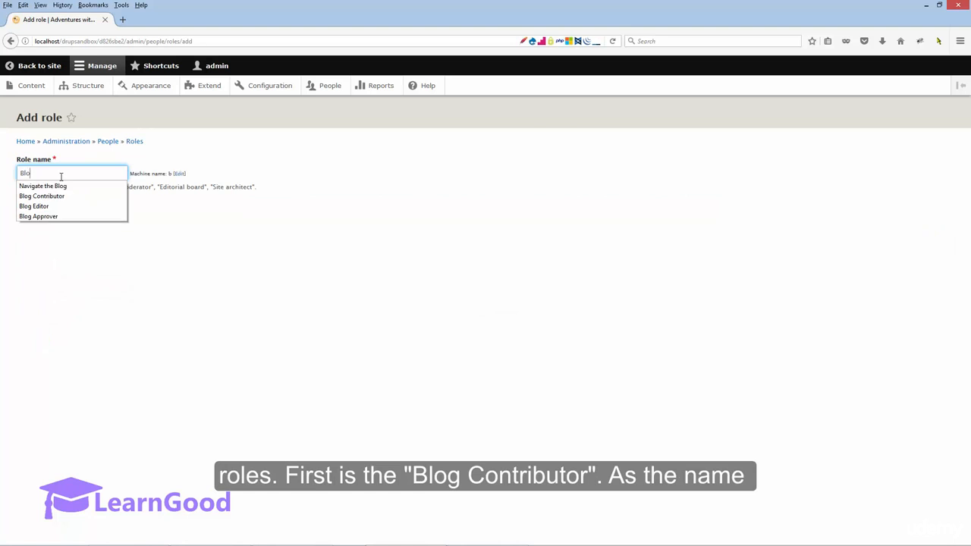
key("Down")
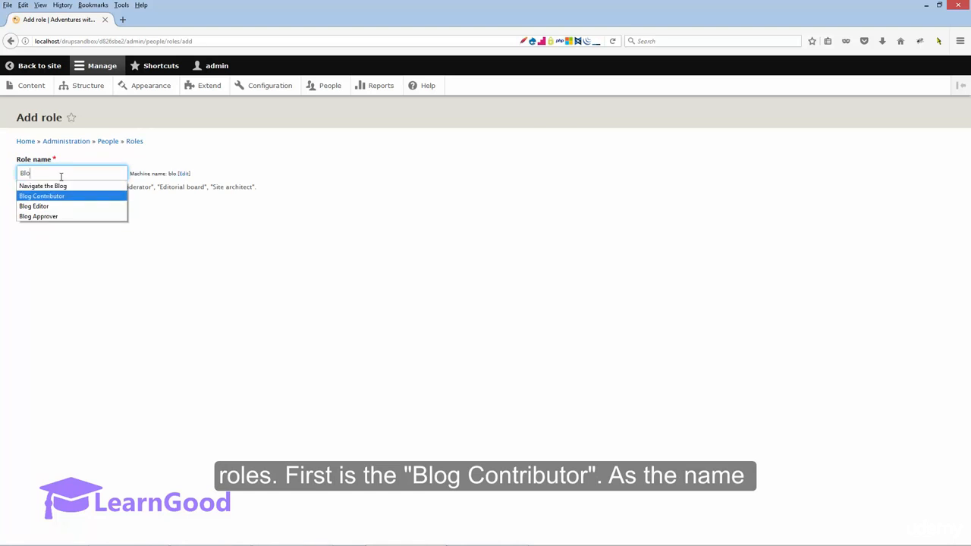
key("Return")
left_click(42, 208)
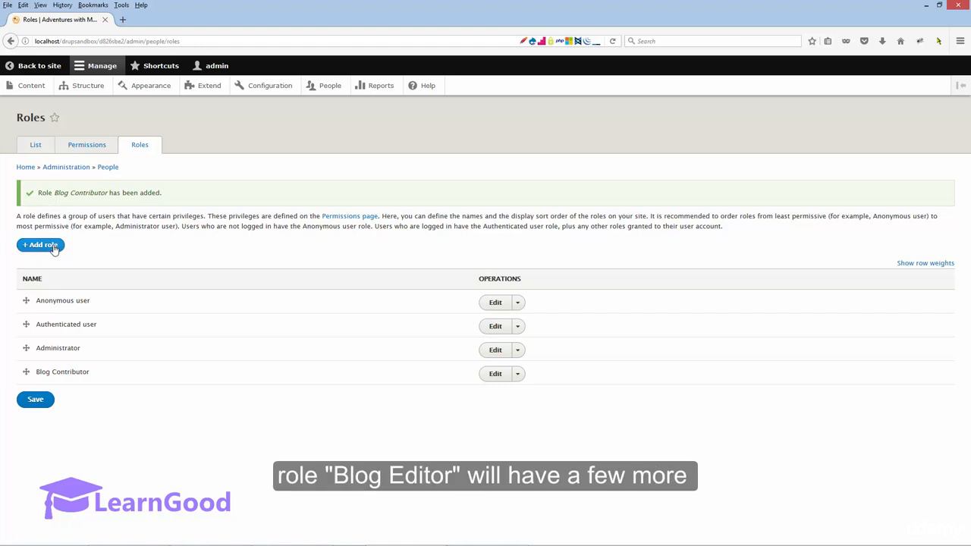
Add another user role named Blog Editor and save it
left_click(42, 245)
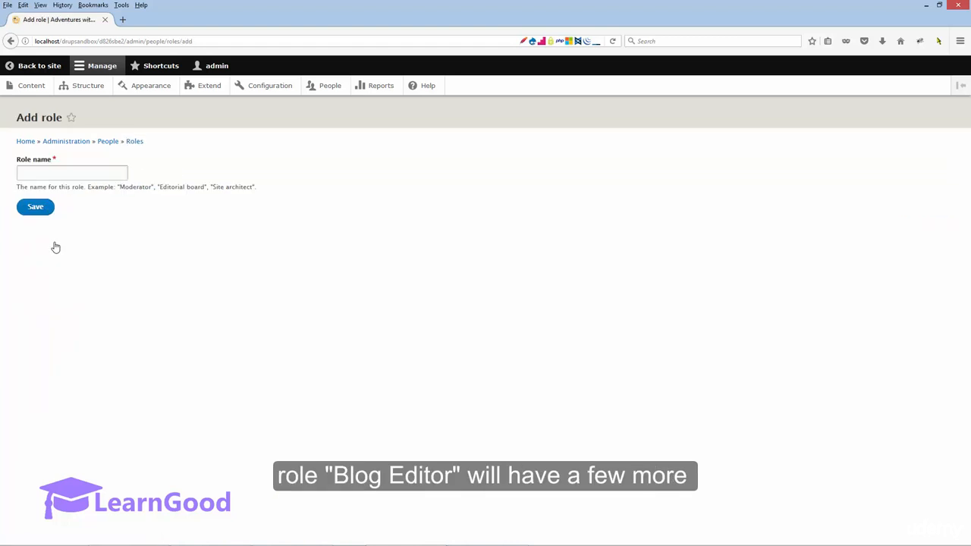
left_click(73, 173)
type("Blog")
key("Down")
key("Down")
key("Down")
key("Return")
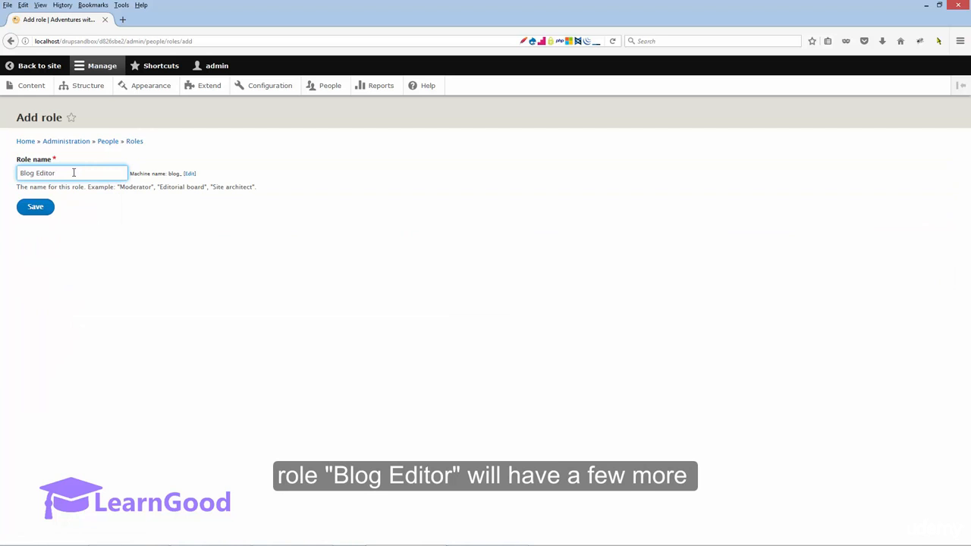
left_click(41, 211)
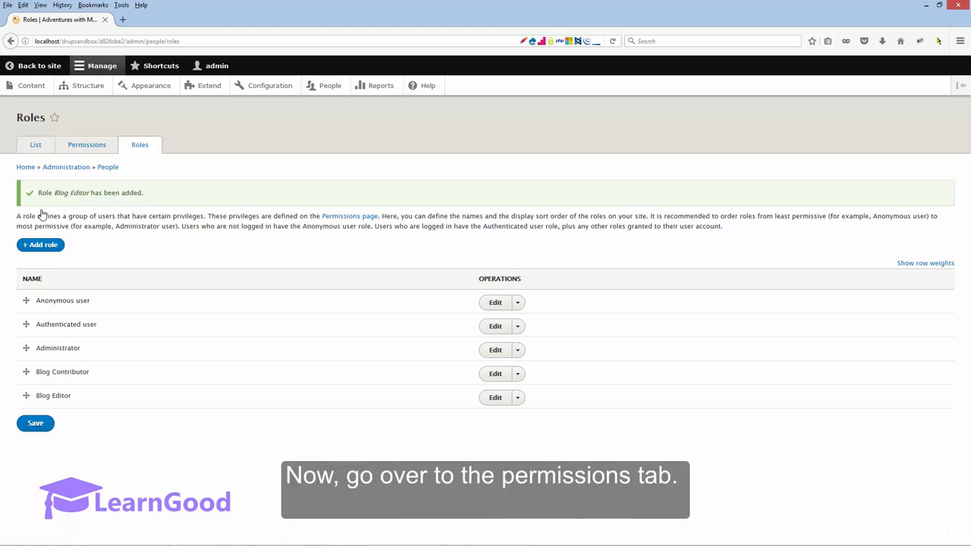
Open the site's permissions listing and examine the new role columns and the permissions grouped by section, such as Configuration Manager
left_click(92, 149)
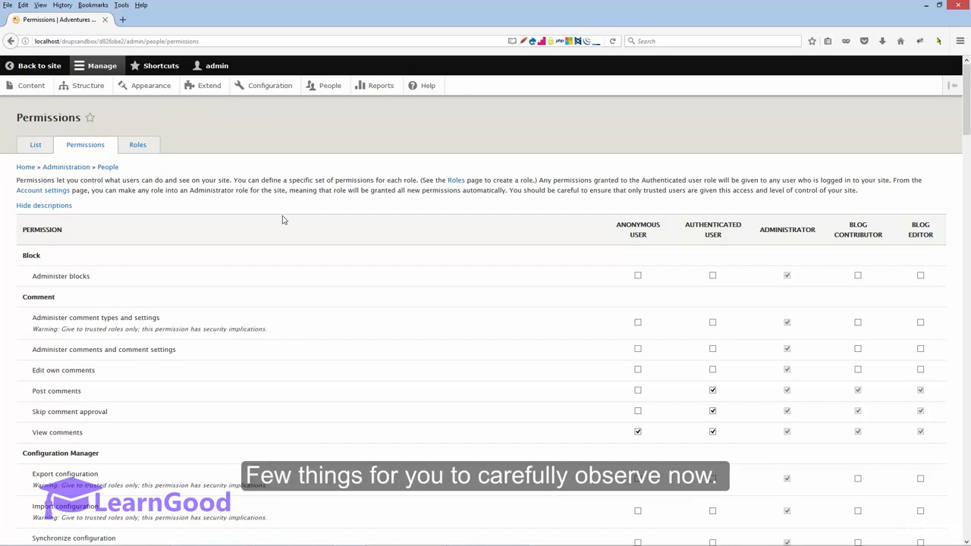
left_click_drag(870, 230, 944, 241)
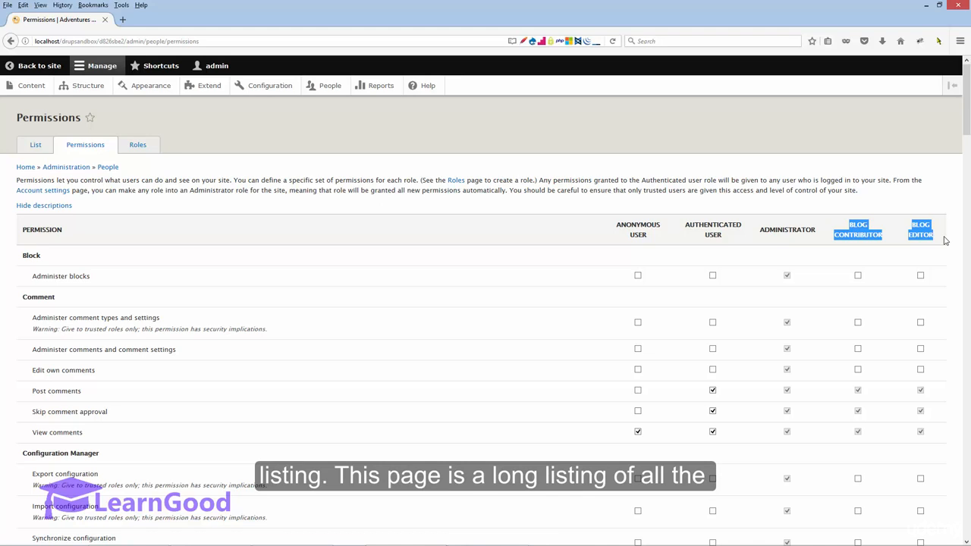
scroll(332, 339, "down", 4)
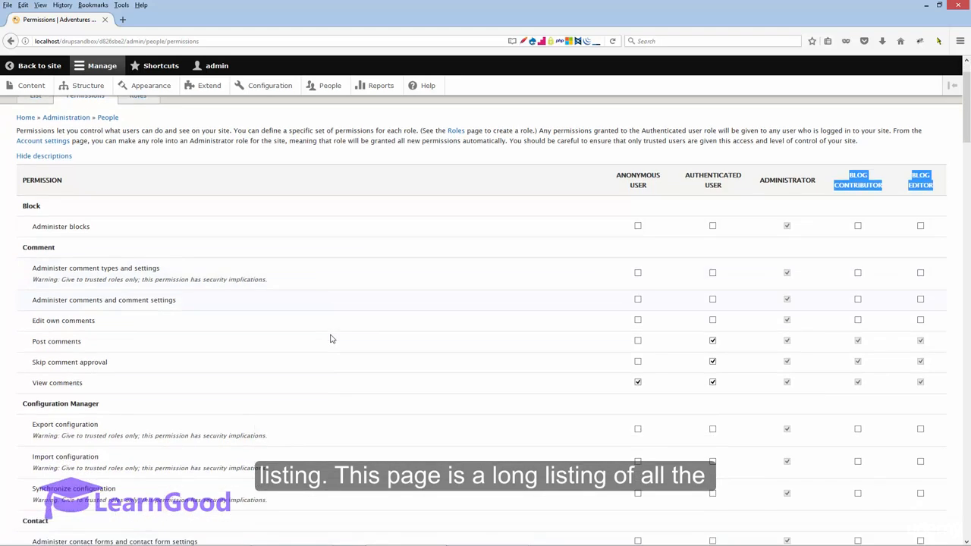
scroll(332, 339, "down", 10)
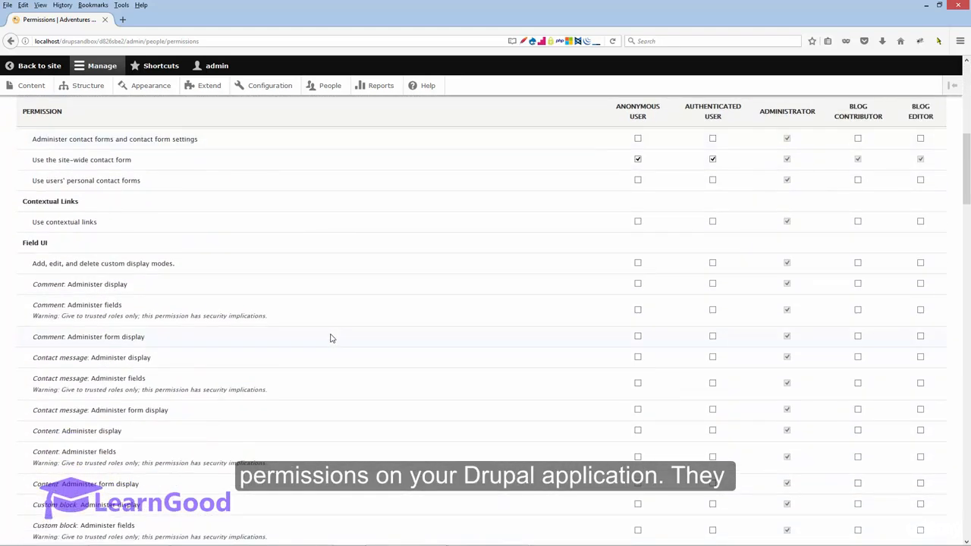
scroll(332, 338, "down", 3)
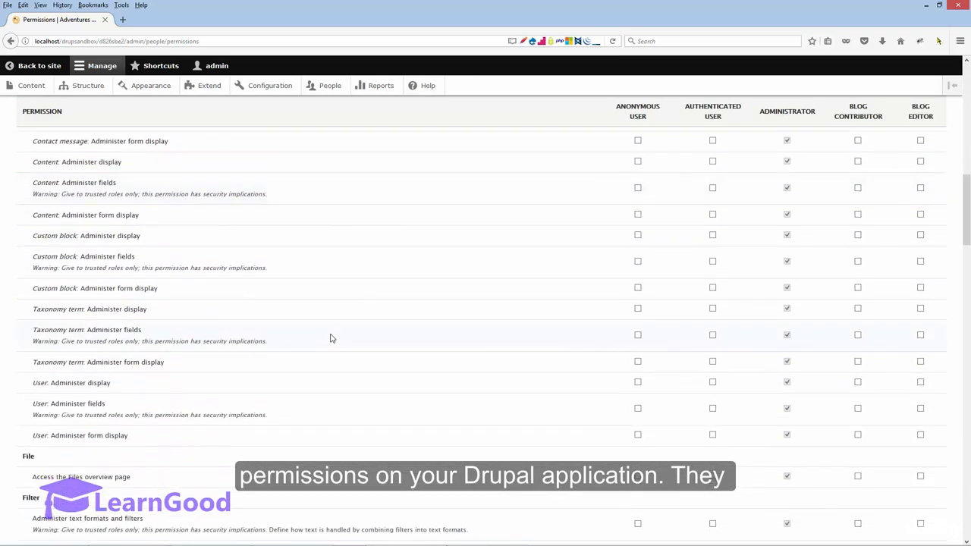
scroll(331, 338, "up", 6)
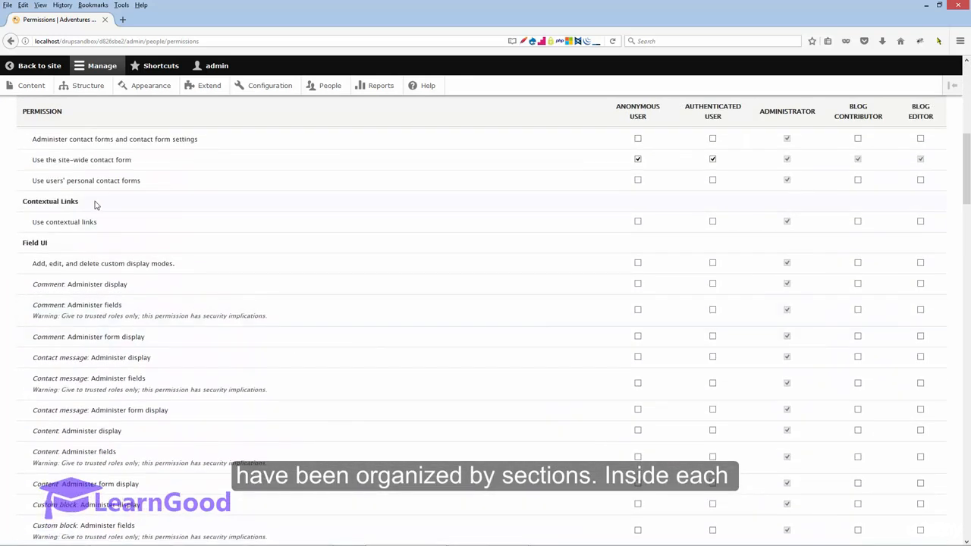
scroll(65, 309, "up", 6)
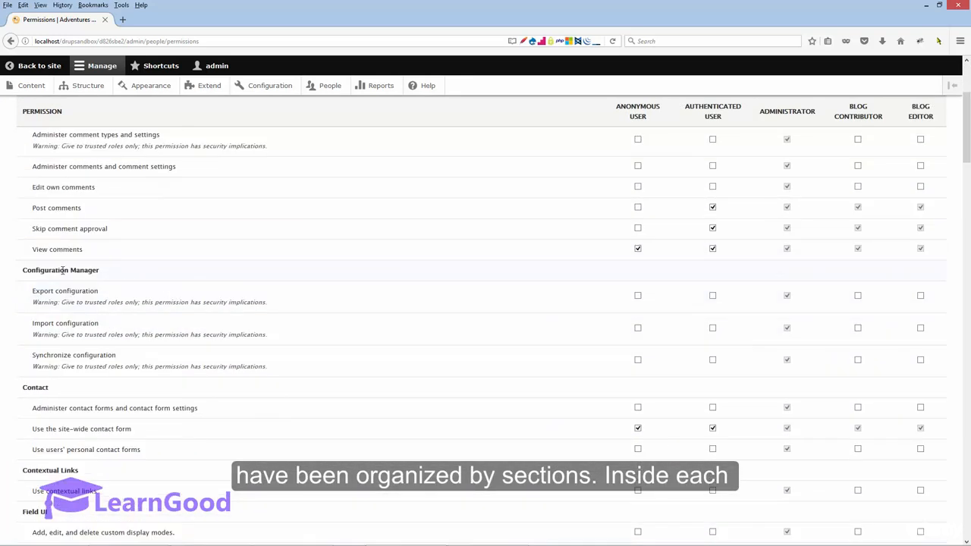
left_click_drag(23, 271, 173, 367)
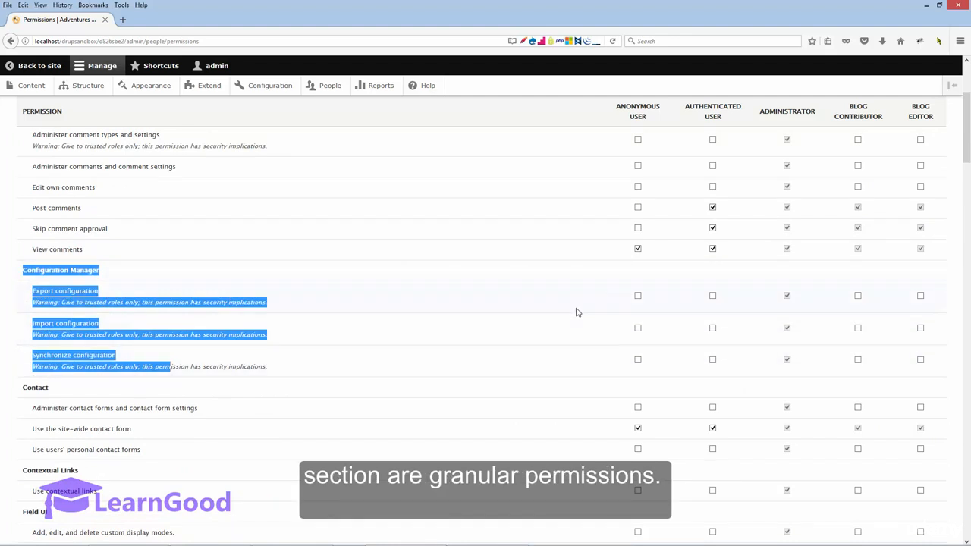
left_click(318, 307)
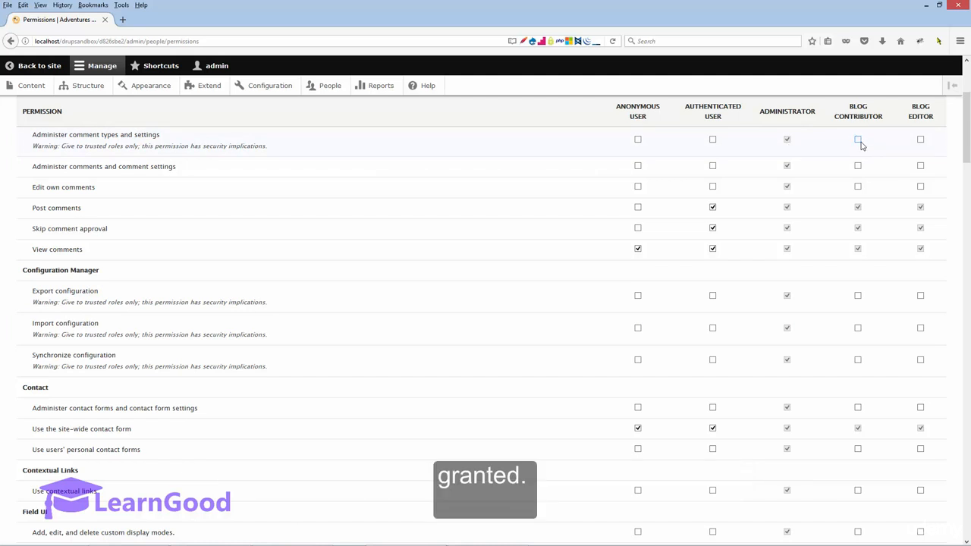
Examine the Administrator role's permissions and the comment permissions that Blog Contributor and Blog Editor inherit from Authenticated user
double_click(778, 111)
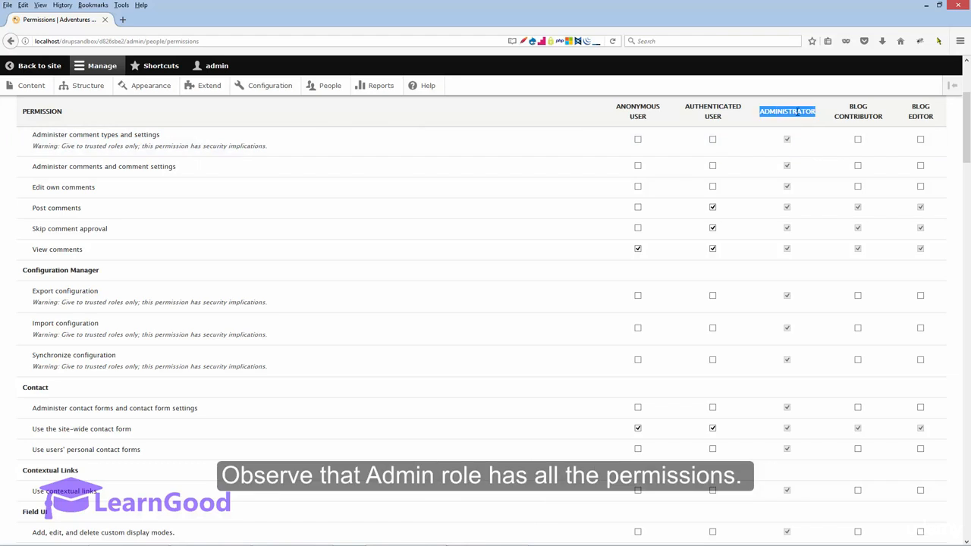
scroll(800, 124, "down", 5)
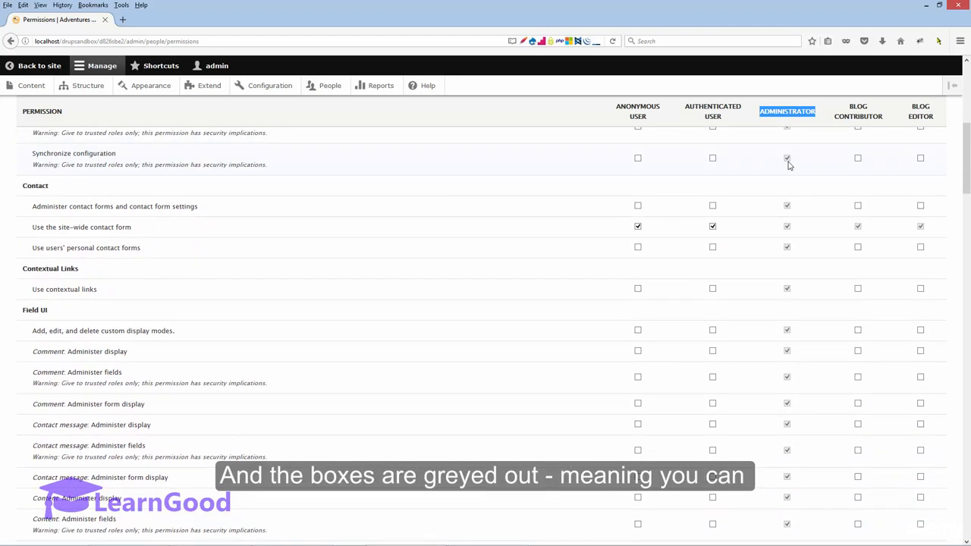
scroll(788, 166, "down", 5)
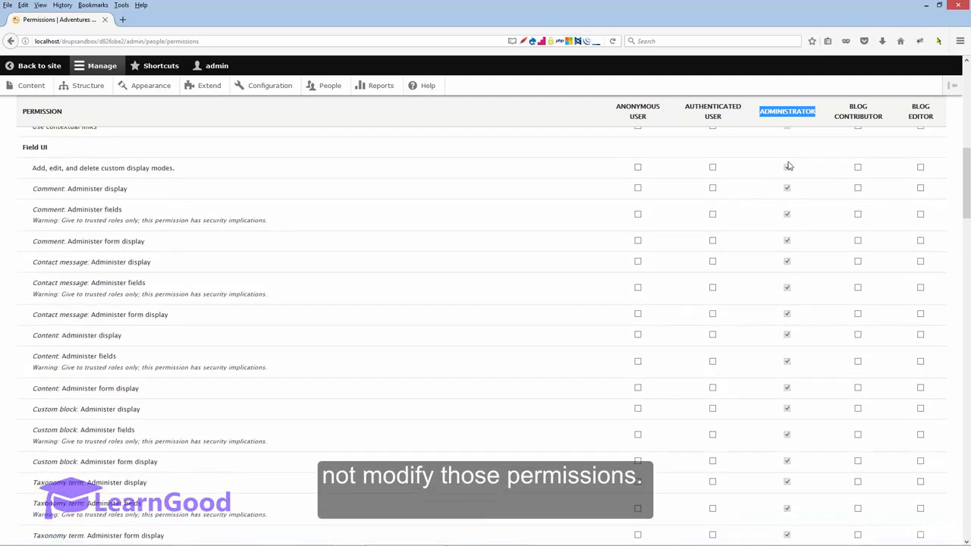
scroll(715, 199, "up", 10)
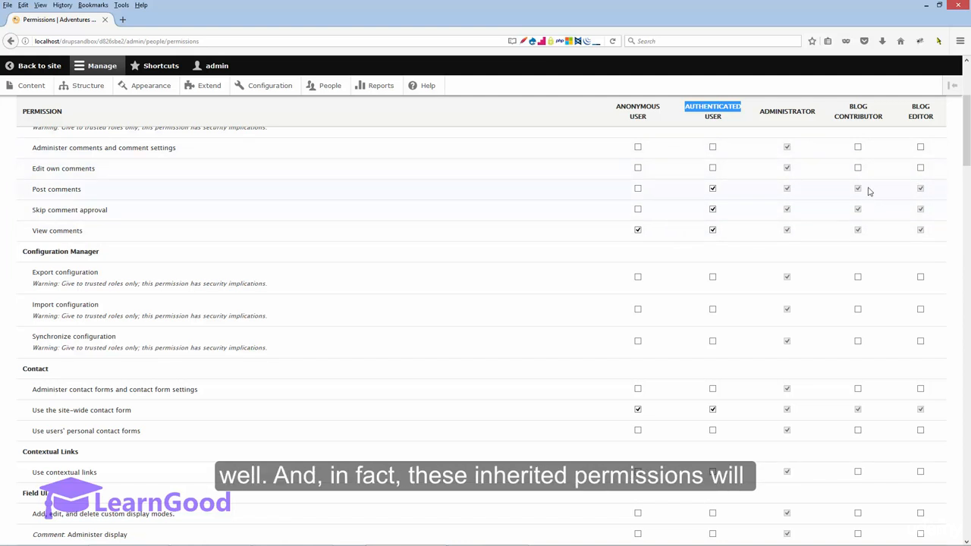
mouse_move(924, 191)
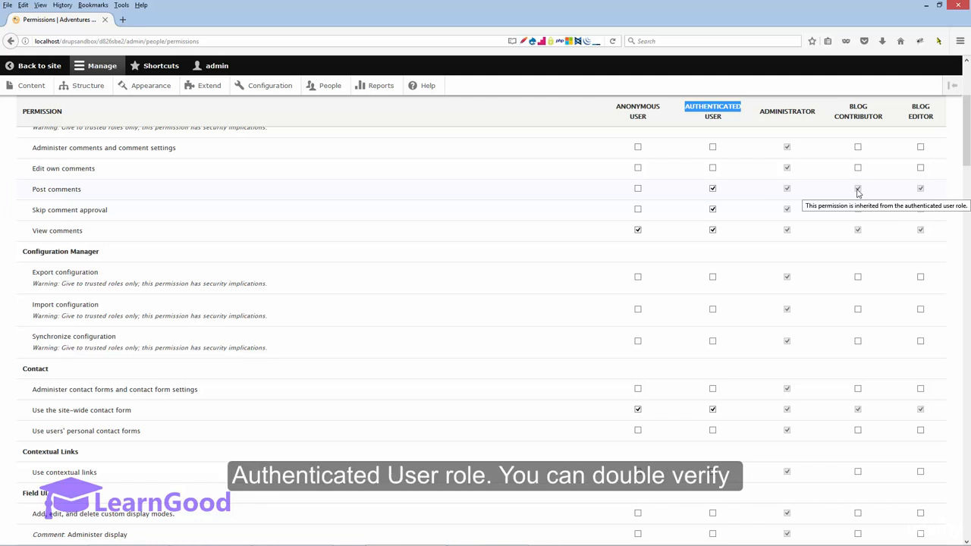
Test permission inheritance by repeatedly revoking and restoring Post comments for the Authenticated user role
left_click(711, 190)
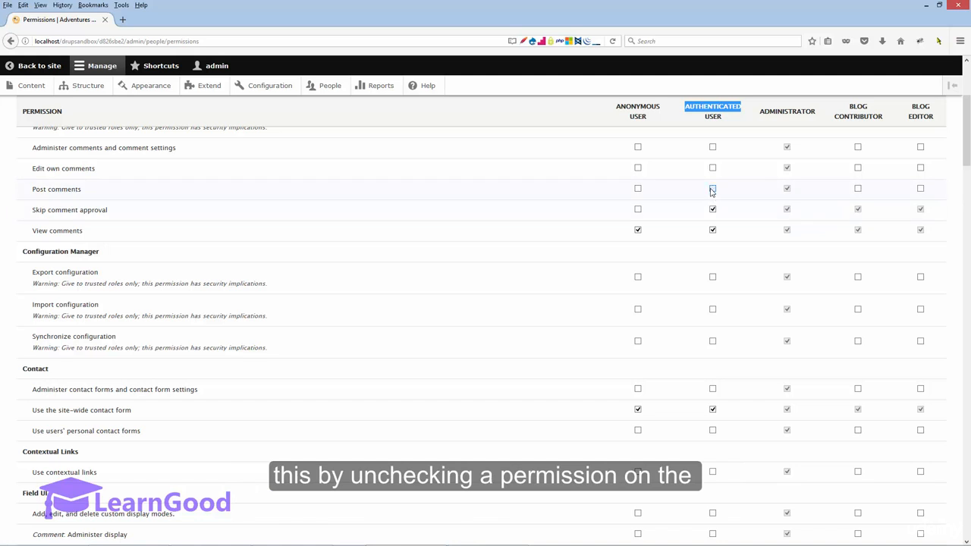
left_click(712, 190)
left_click(712, 190)
left_click(711, 190)
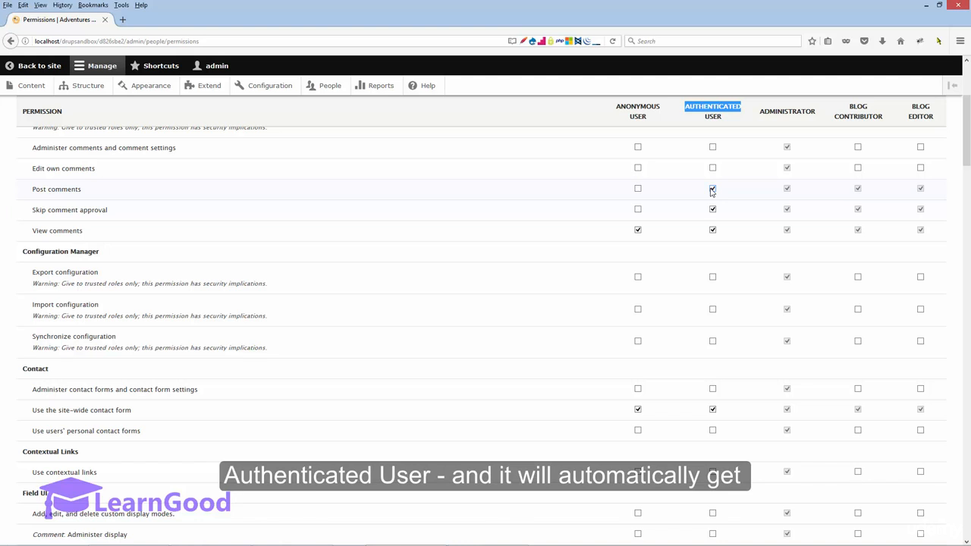
left_click(711, 190)
left_click(712, 190)
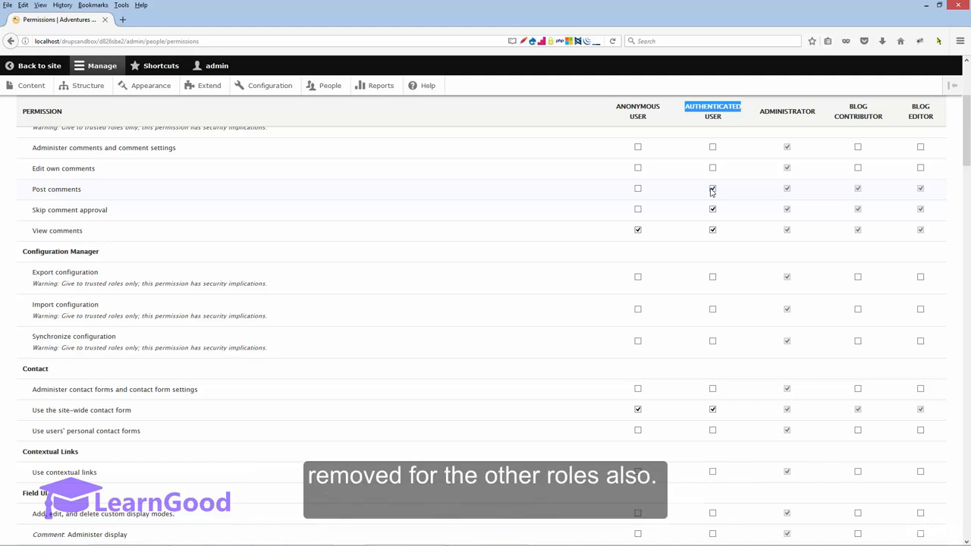
left_click(711, 190)
left_click(711, 190)
Find the Article permissions in the Node section and grant Article: Create new content to the Blog Contributor role
left_click_drag(616, 105, 641, 115)
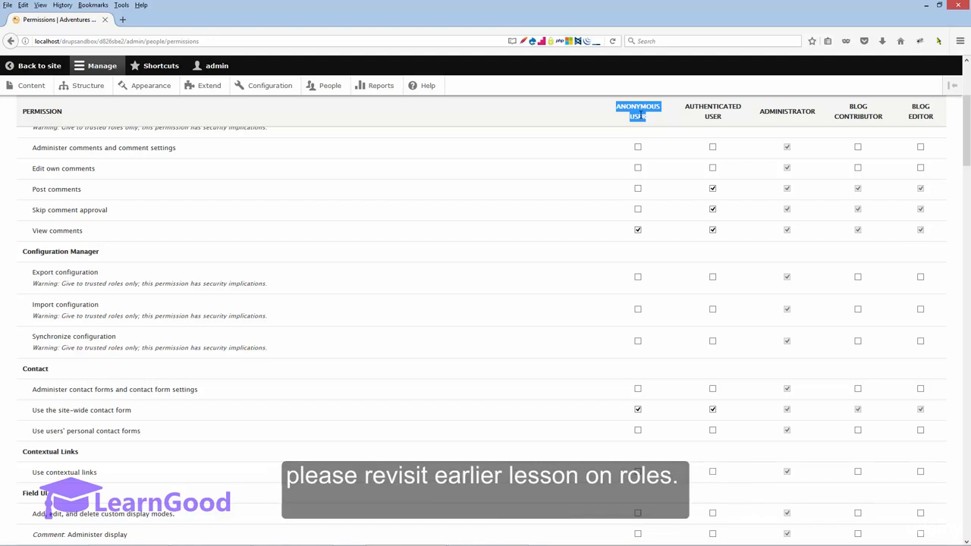
left_click(534, 140)
scroll(535, 140, "down", 10)
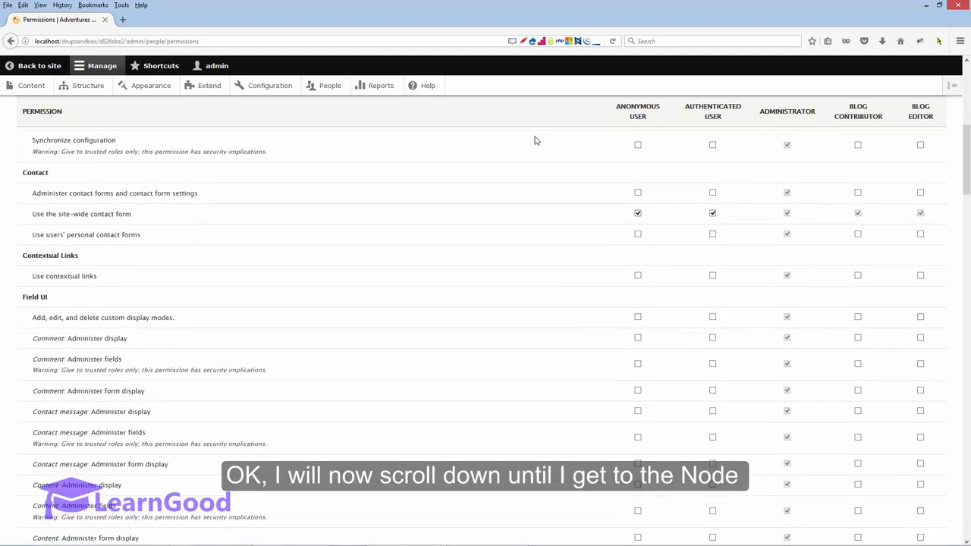
scroll(535, 140, "down", 7)
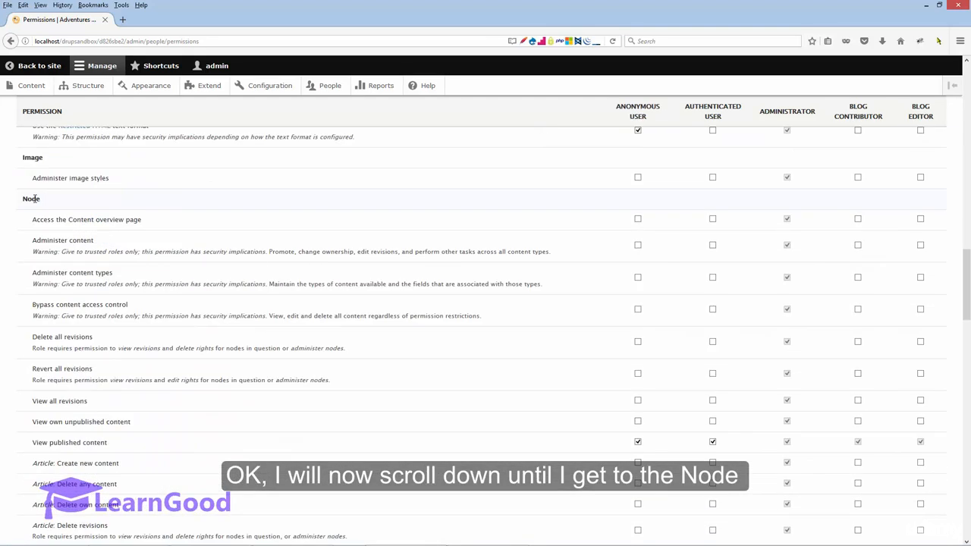
double_click(30, 198)
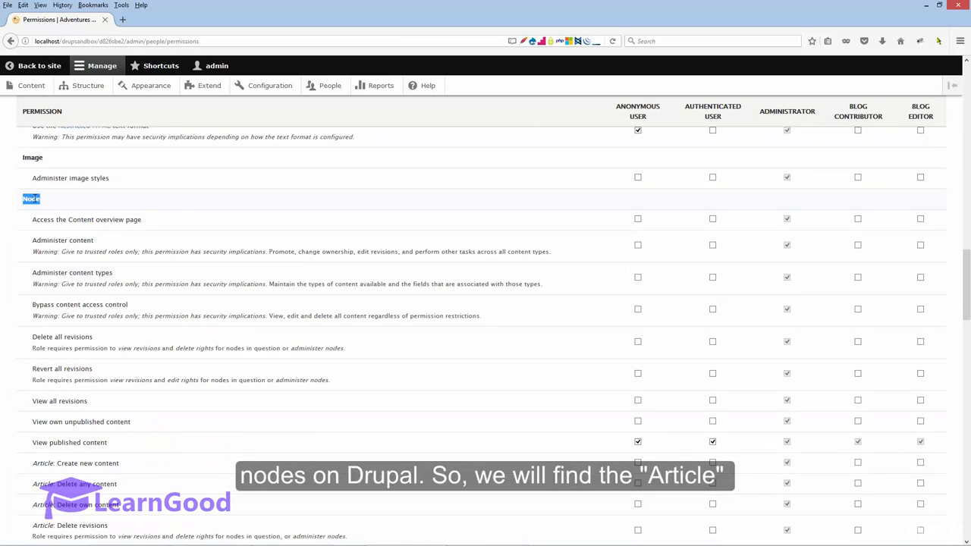
scroll(103, 210, "down", 5)
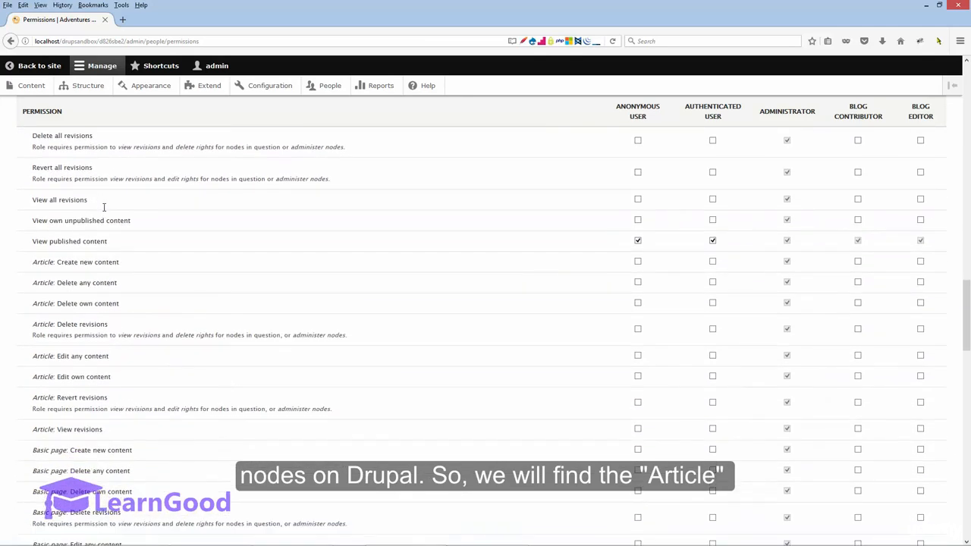
left_click_drag(32, 261, 105, 263)
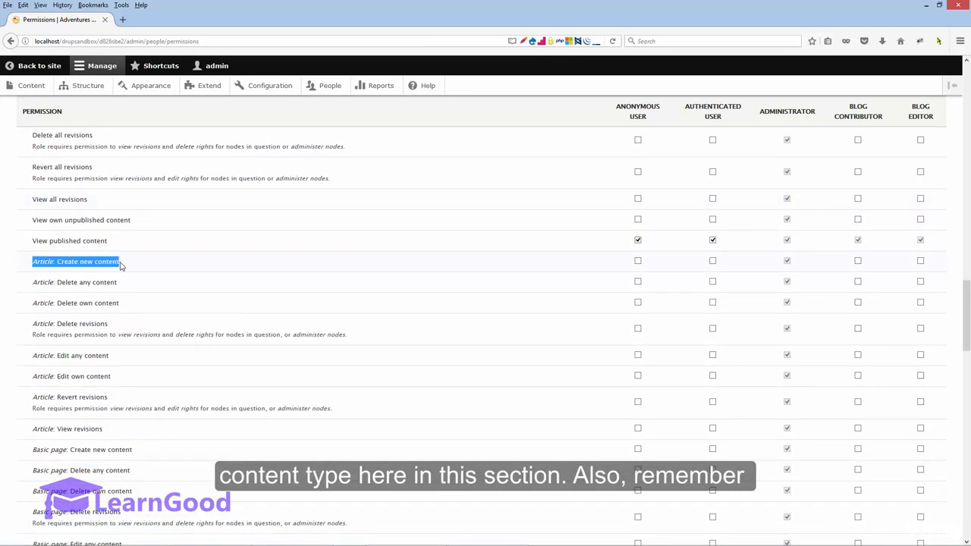
scroll(120, 266, "down", 2)
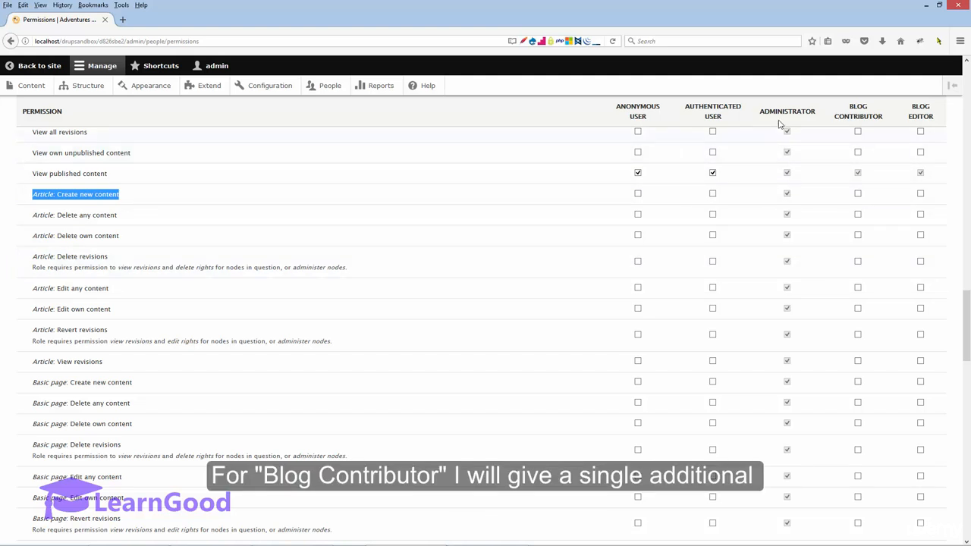
left_click(857, 194)
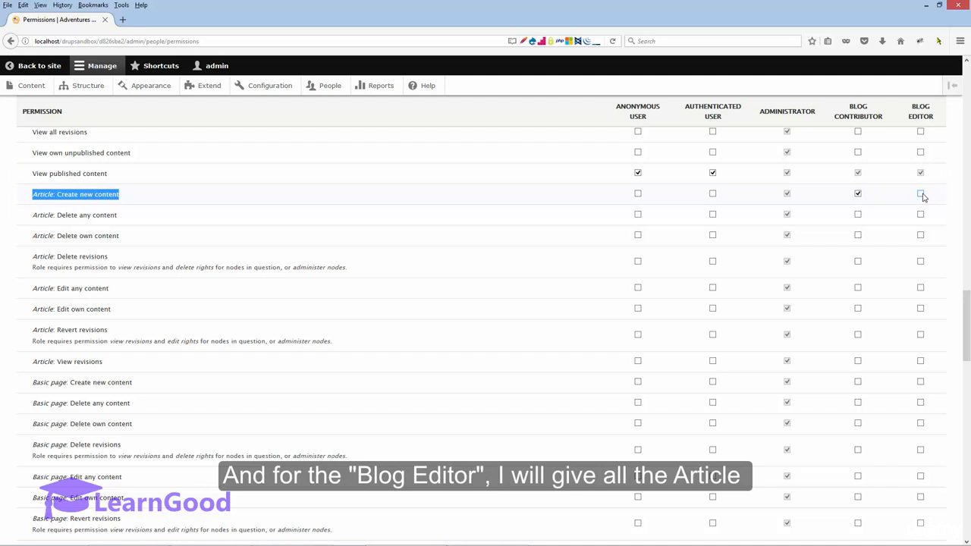
Grant the Blog Editor role every Article permission, covering create, delete, edit, revert and view revisions, and save the permissions
left_click(921, 195)
left_click(921, 215)
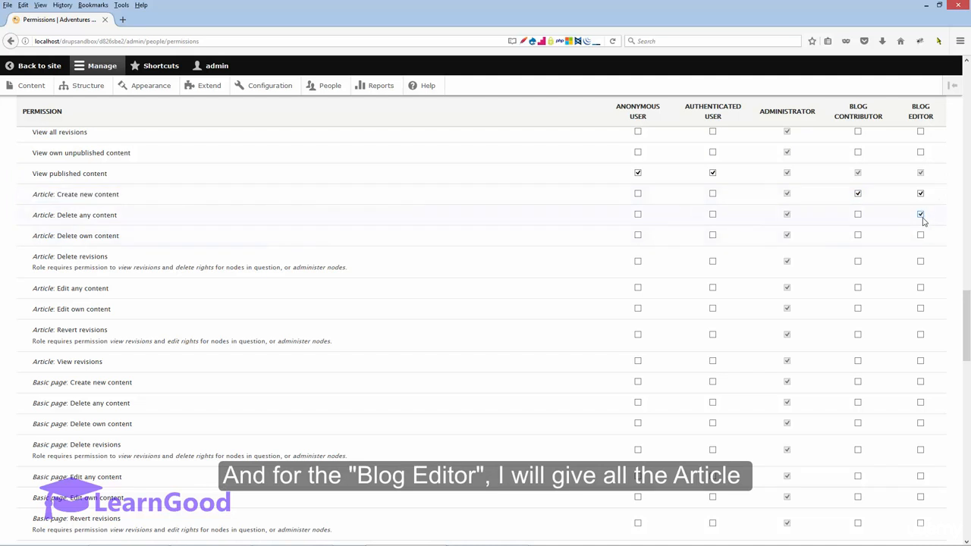
left_click(921, 236)
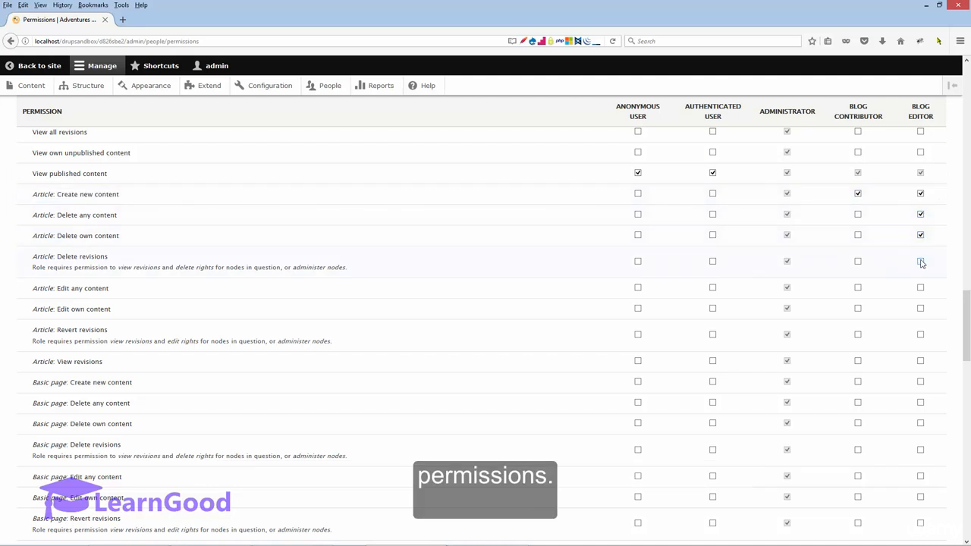
left_click(921, 262)
left_click(920, 288)
left_click(921, 309)
left_click(921, 334)
left_click(920, 361)
scroll(260, 239, "down", 20)
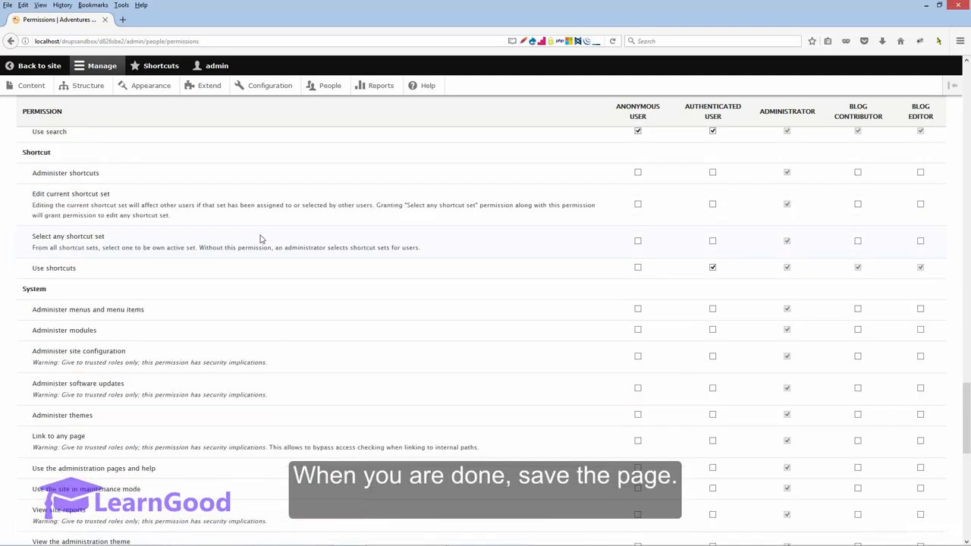
left_click(54, 494)
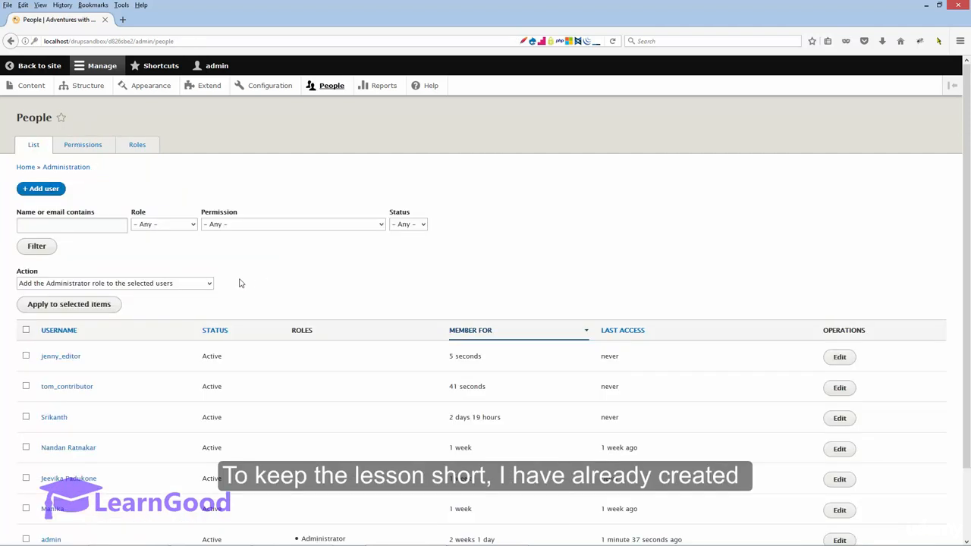
Assign the Blog Contributor role to the contributor user account through the bulk action in the People list
left_click_drag(20, 361, 294, 391)
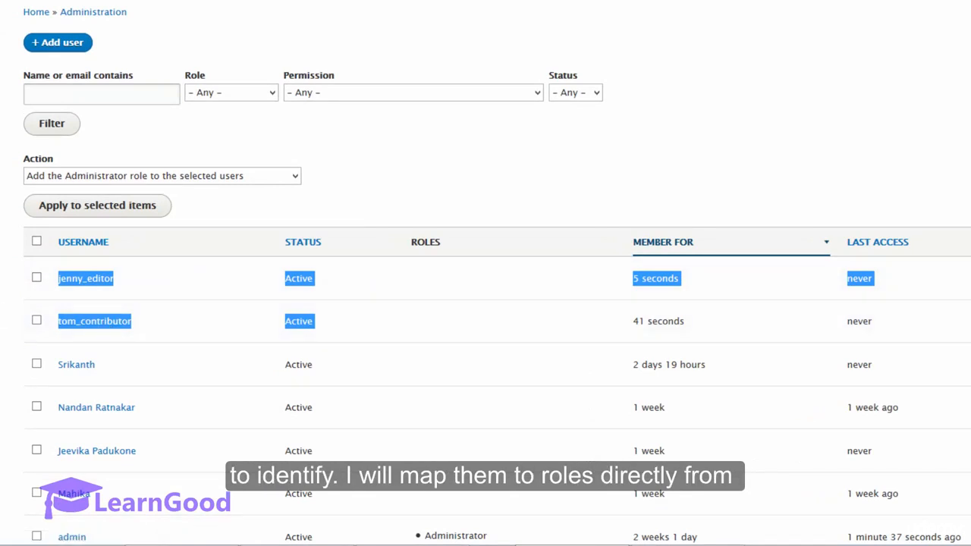
left_click(386, 188)
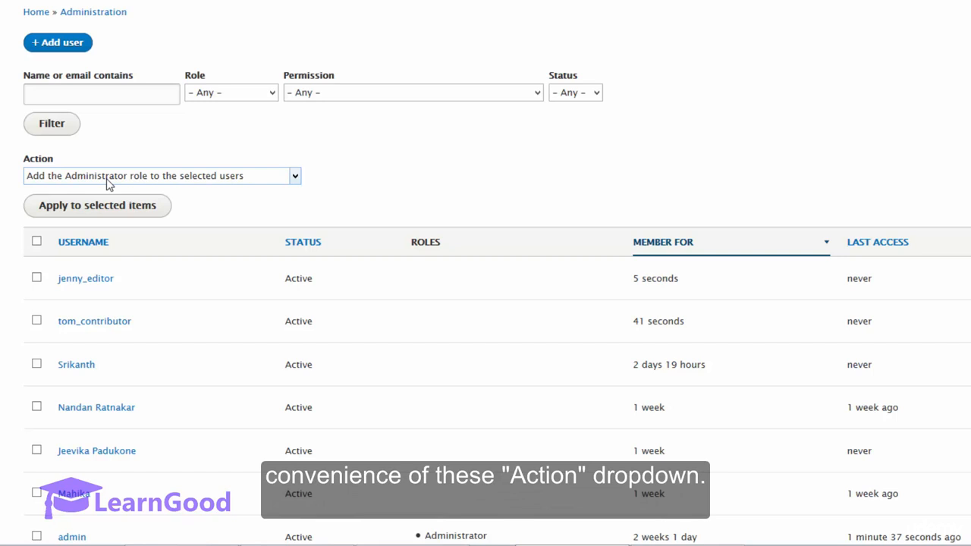
left_click(37, 321)
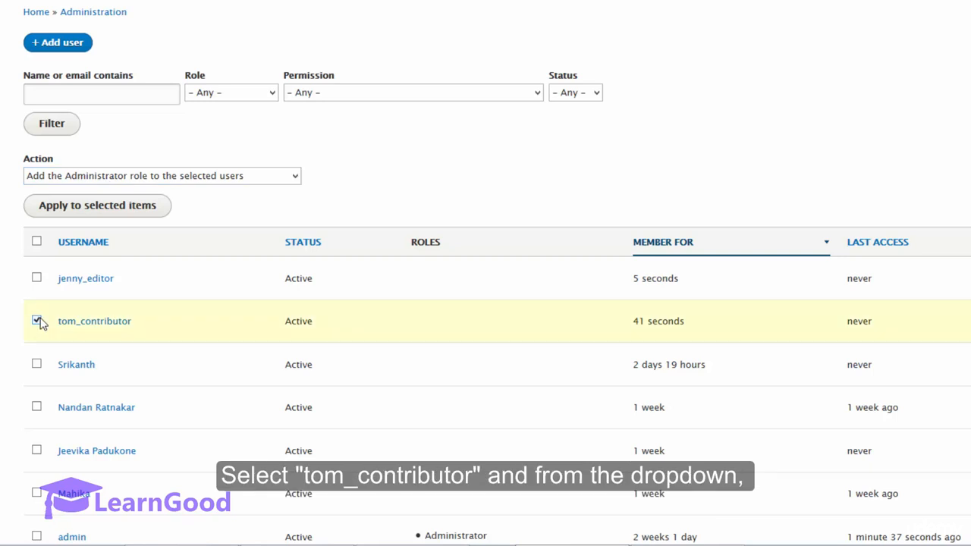
left_click(145, 176)
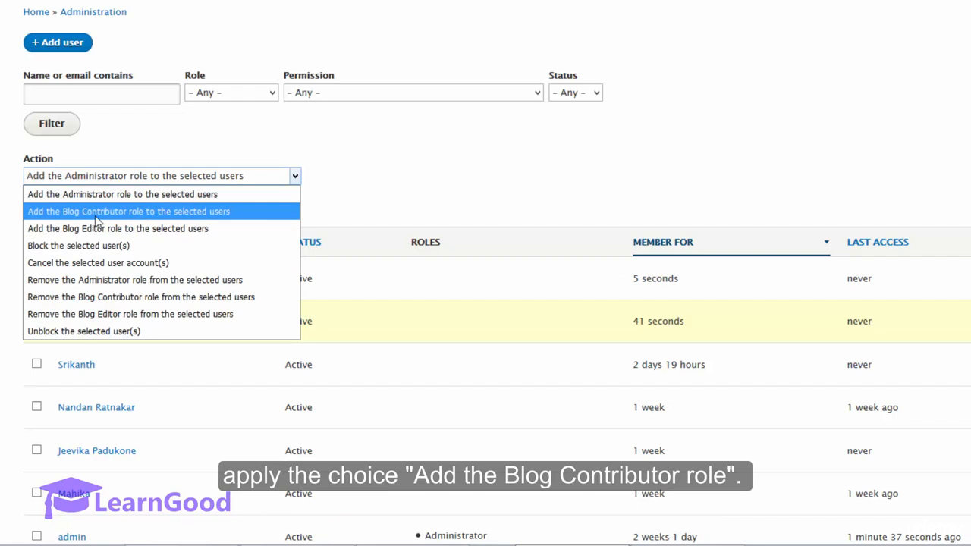
left_click(138, 214)
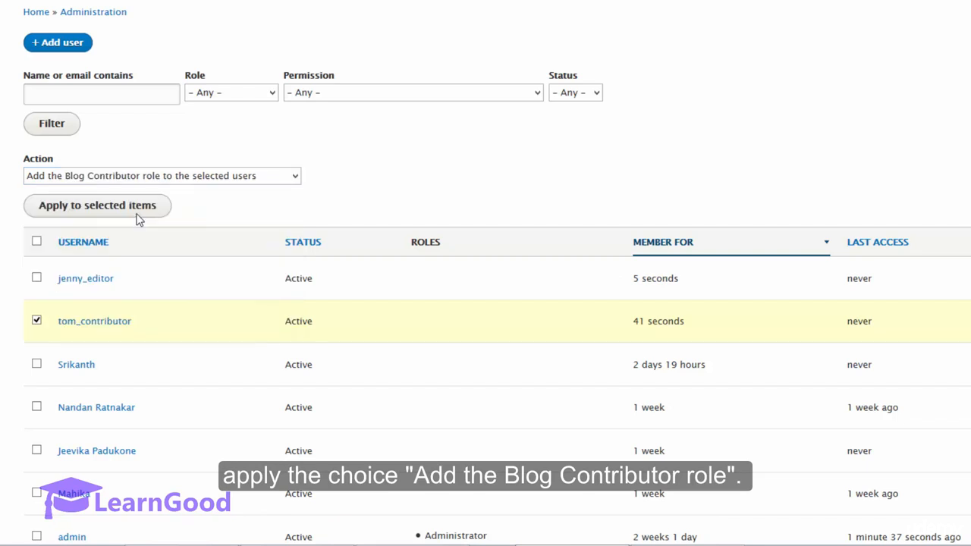
left_click(138, 210)
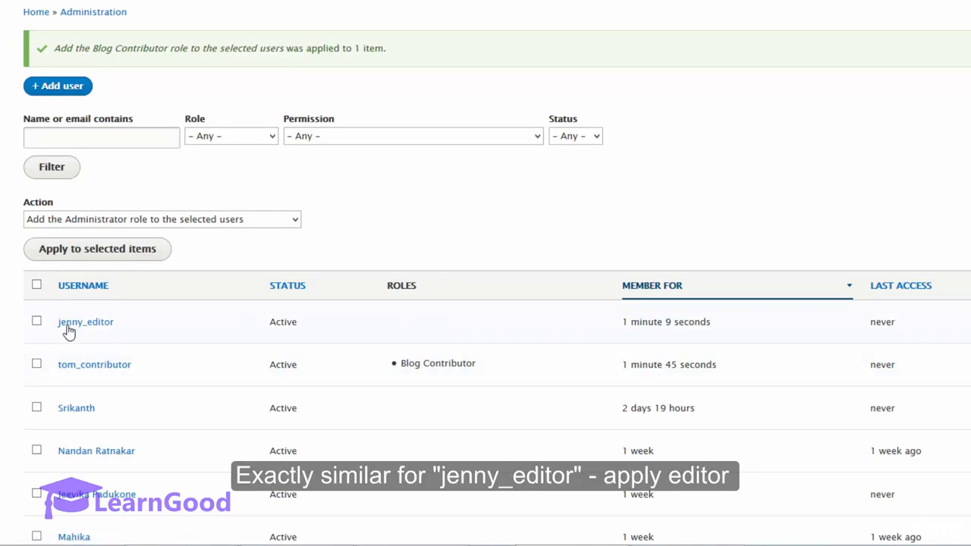
Assign the Blog Editor role to the editor user account through the bulk action in the People list
left_click(37, 321)
left_click(125, 220)
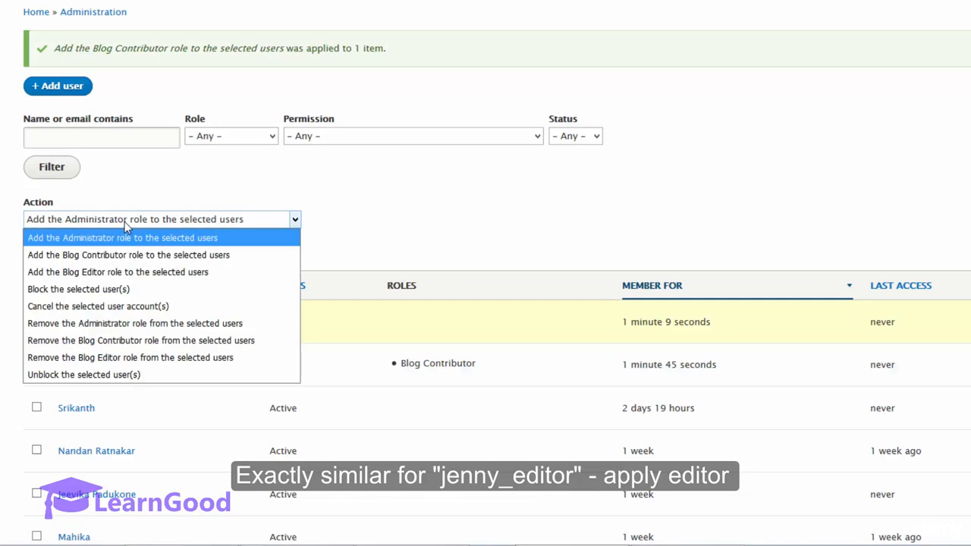
left_click(131, 273)
left_click(126, 258)
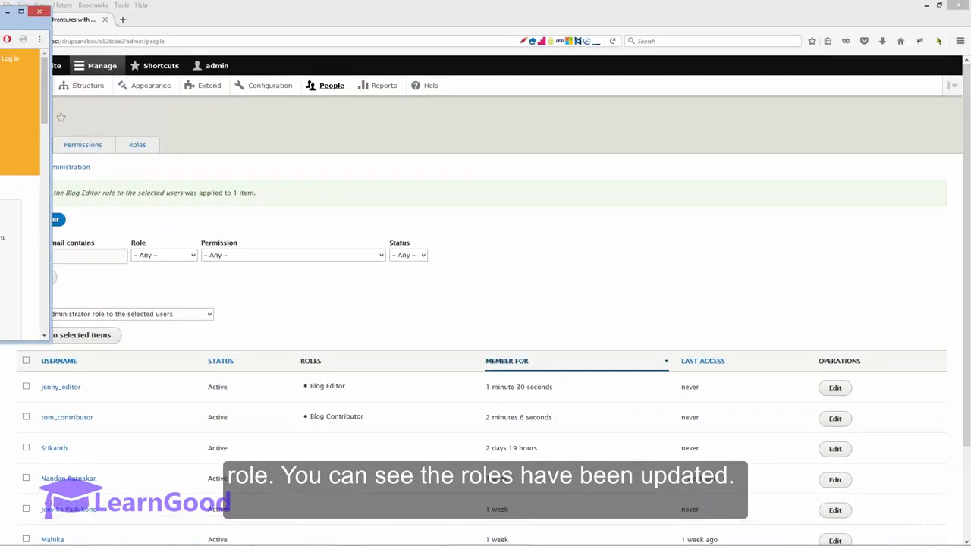
Switch to the other browser window showing the public site and log in with the contributor account
left_click_drag(0, 18, 506, 177)
double_click(506, 177)
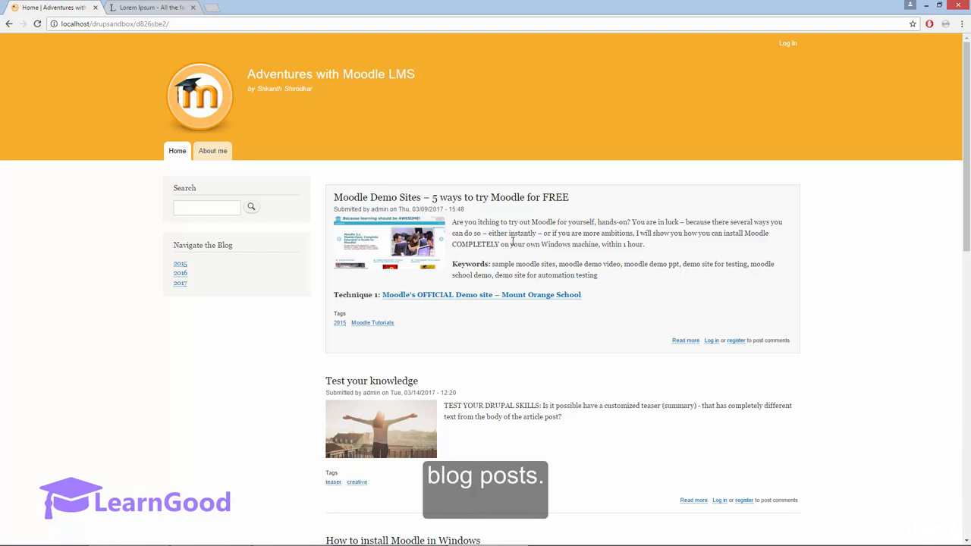
left_click(787, 43)
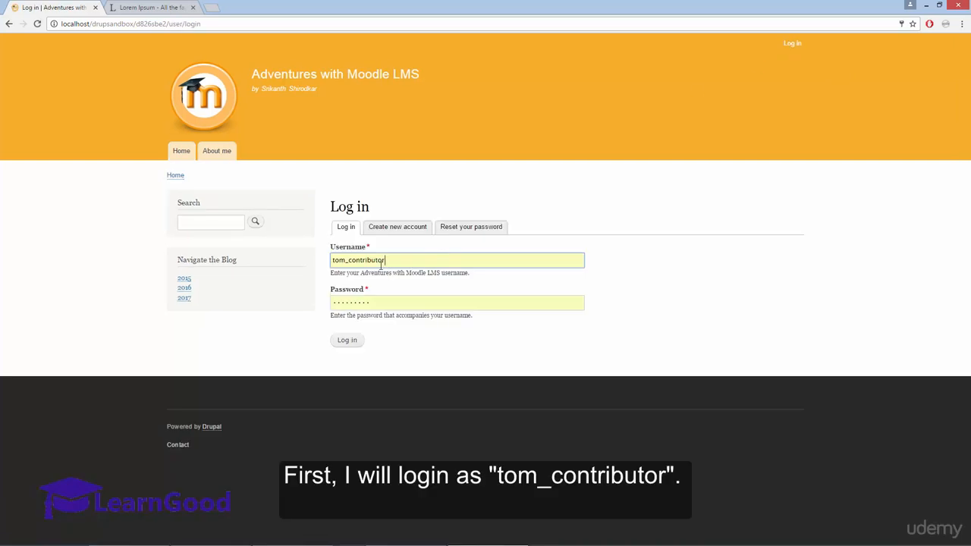
left_click(353, 340)
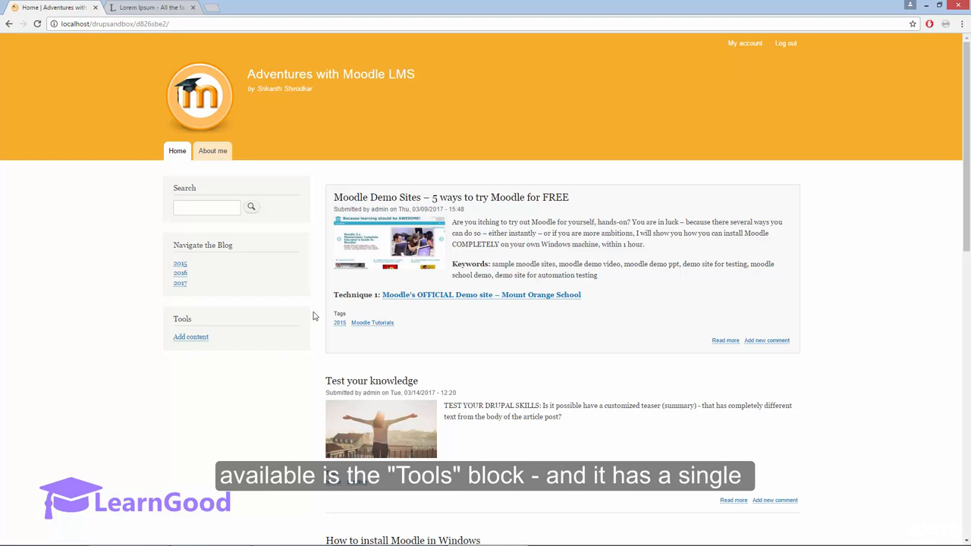
Create an article titled "Tom's new blog post" with pasted Lorem ipsum body text and save it
left_click(191, 337)
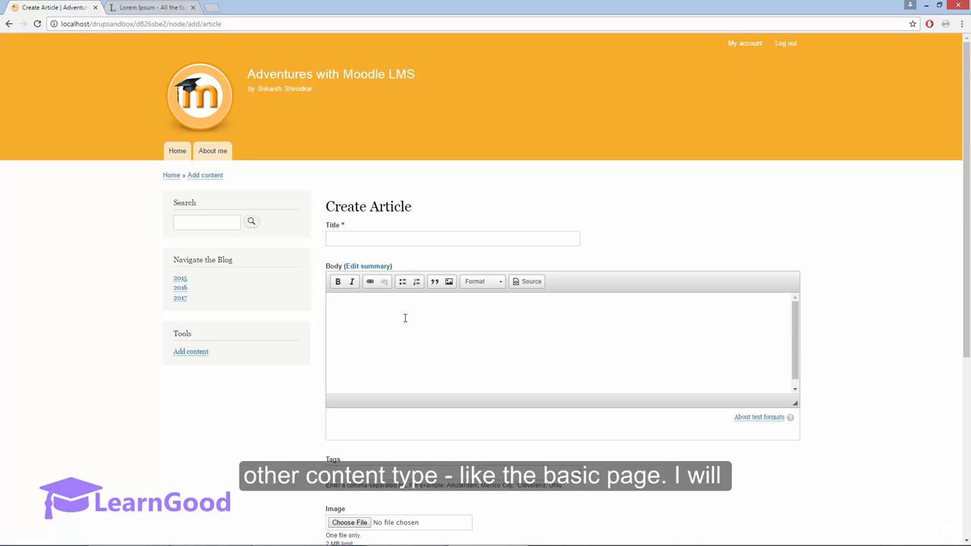
left_click(429, 237)
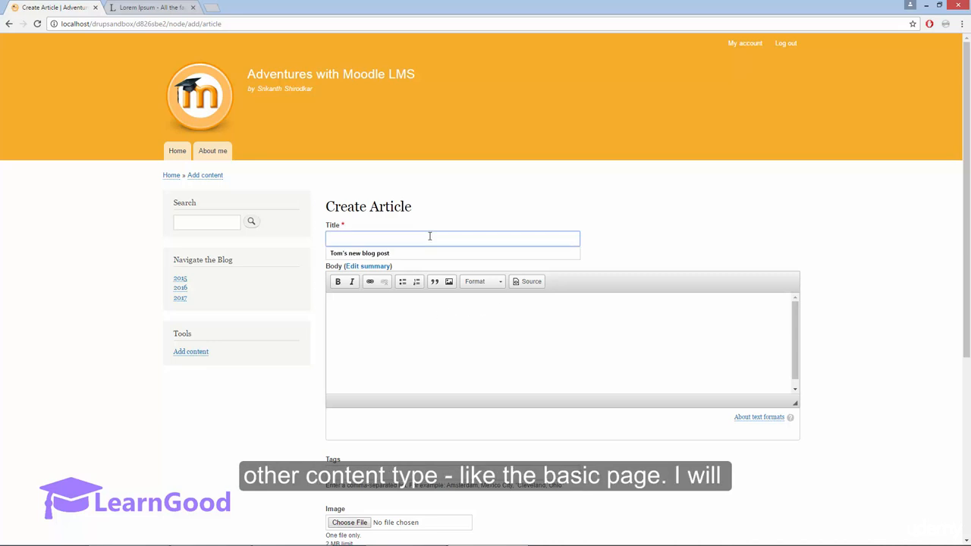
left_click(421, 255)
left_click(396, 308)
key("ctrl+v")
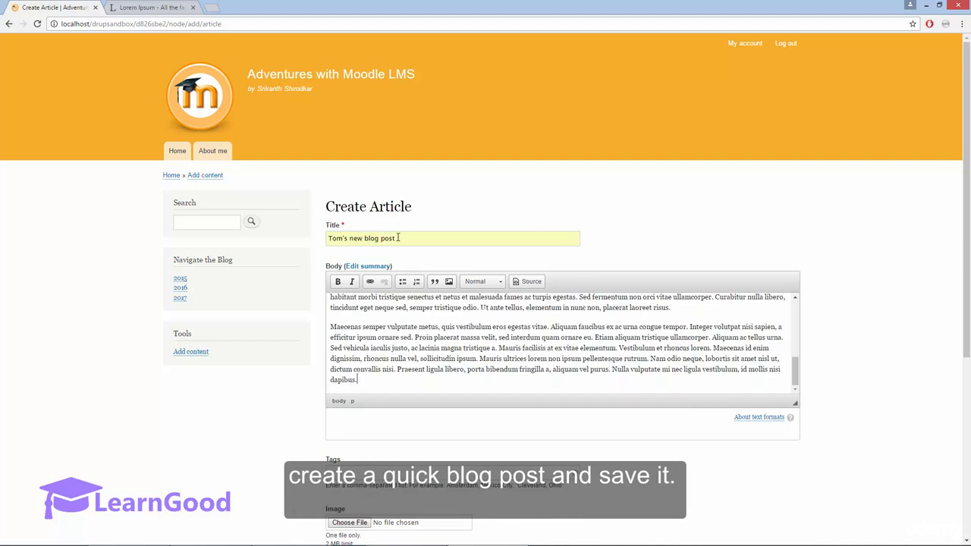
scroll(404, 238, "down", 4)
left_click(338, 404)
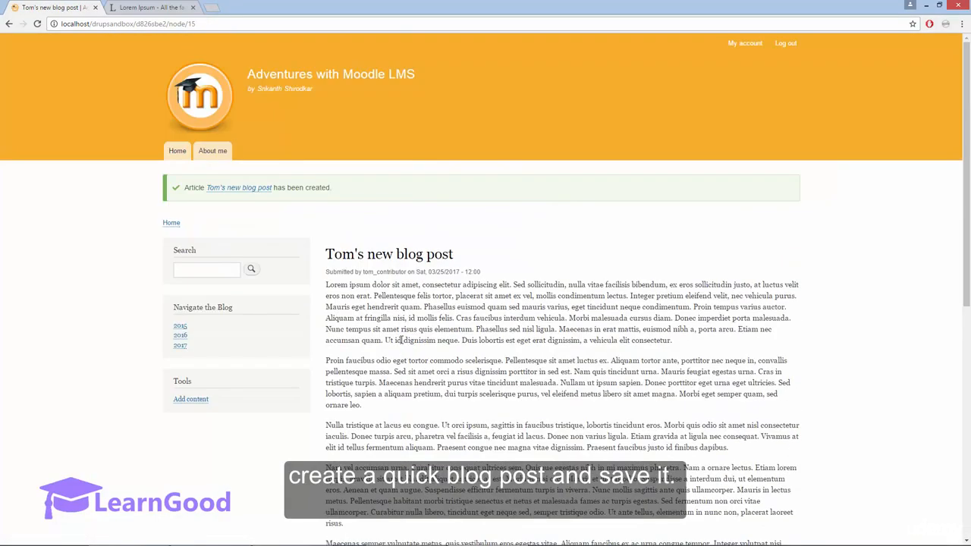
Find the new post on the home page, open it in a separate tab to check for editing options, and close it
left_click(178, 151)
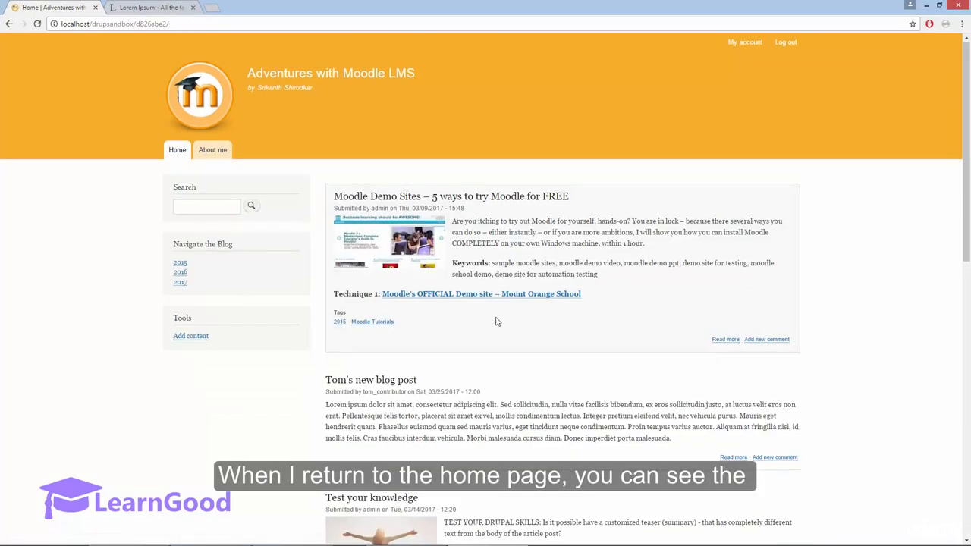
scroll(582, 169, "down", 3)
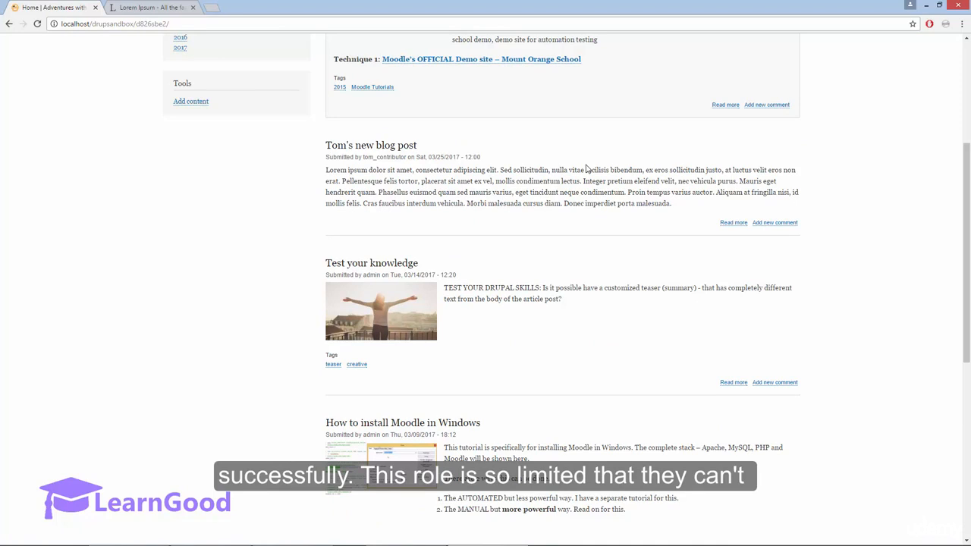
right_click(395, 145)
left_click(419, 152)
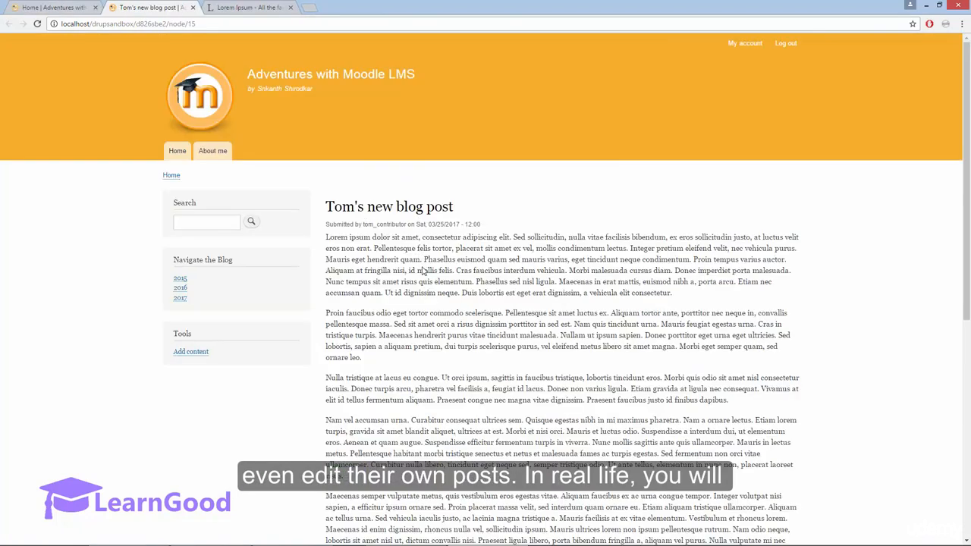
scroll(434, 269, "down", 10)
scroll(436, 277, "up", 10)
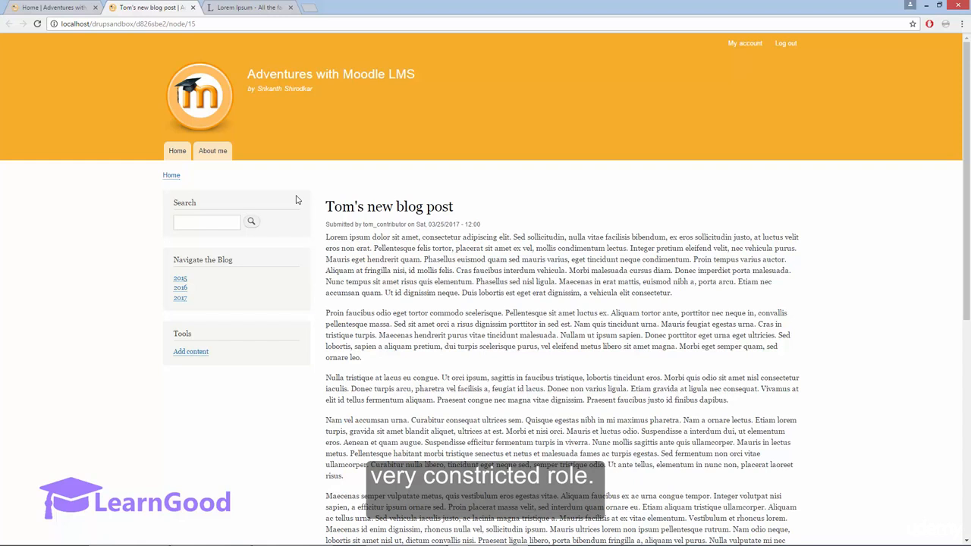
left_click(193, 7)
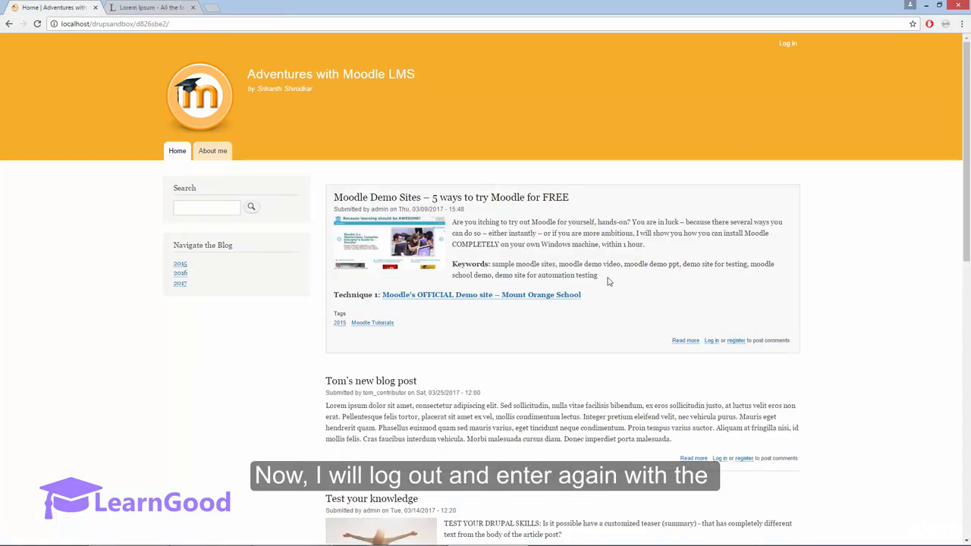
Log out of the contributor account, log in with the editor account, and return to the site's home page
left_click(788, 44)
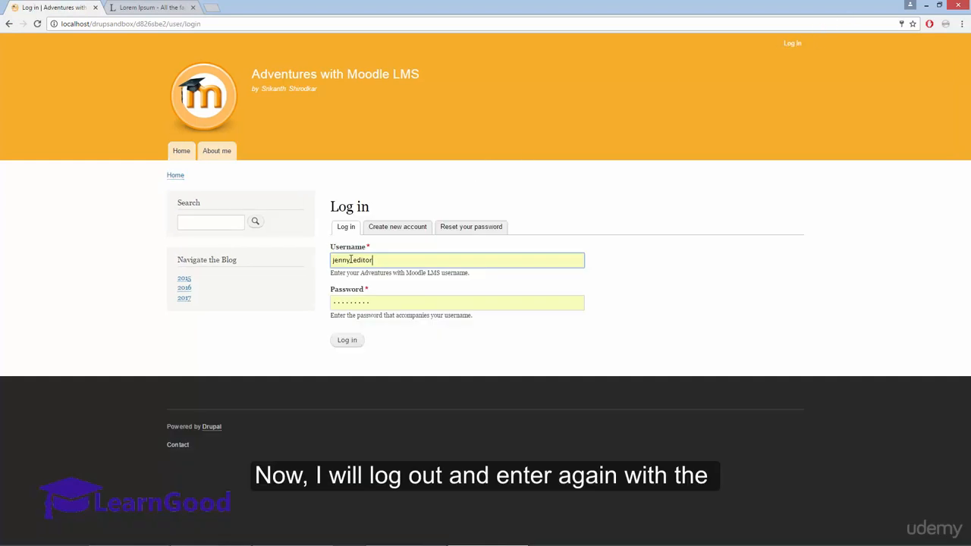
left_click(354, 342)
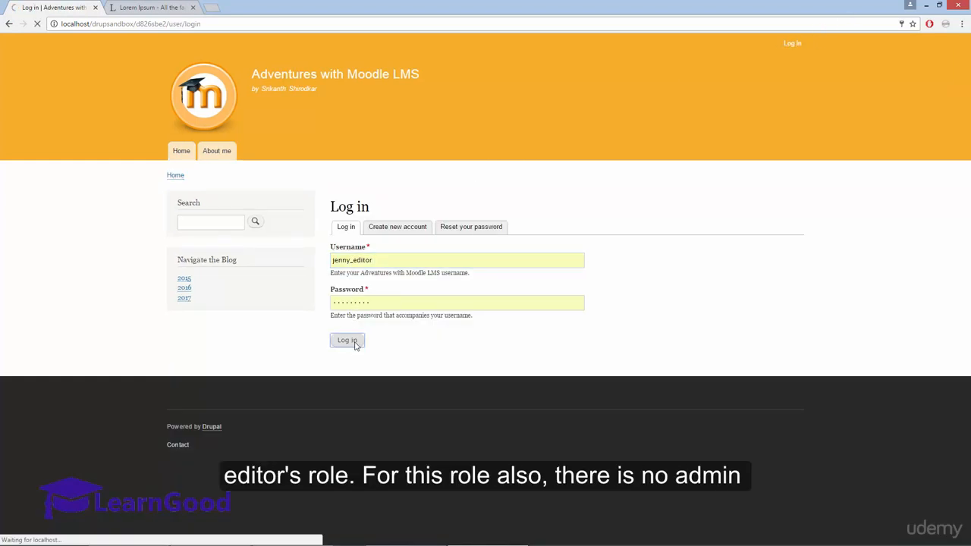
left_click(180, 152)
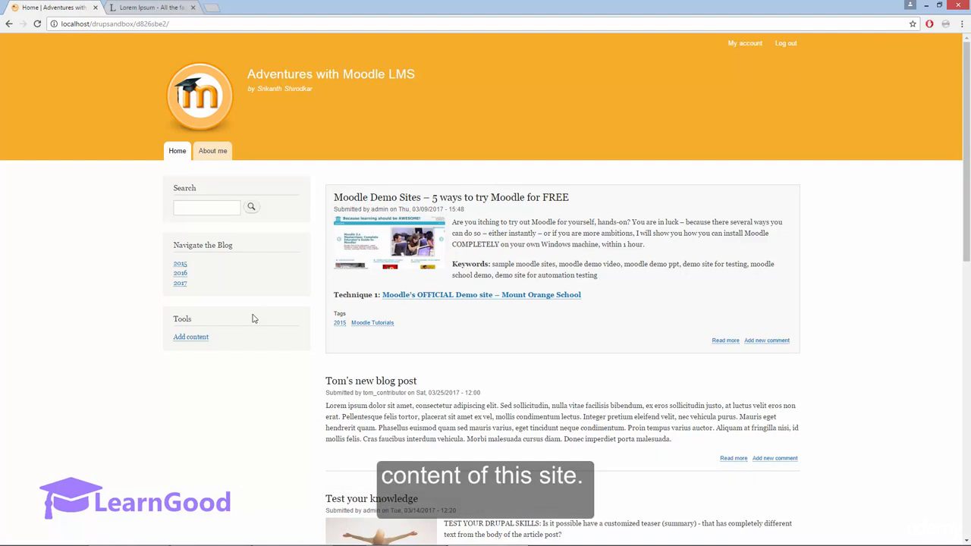
Retitle the contributor's article as "EDIT: Tom's new blog post", save it, and review its revision history
scroll(254, 319, "down", 2)
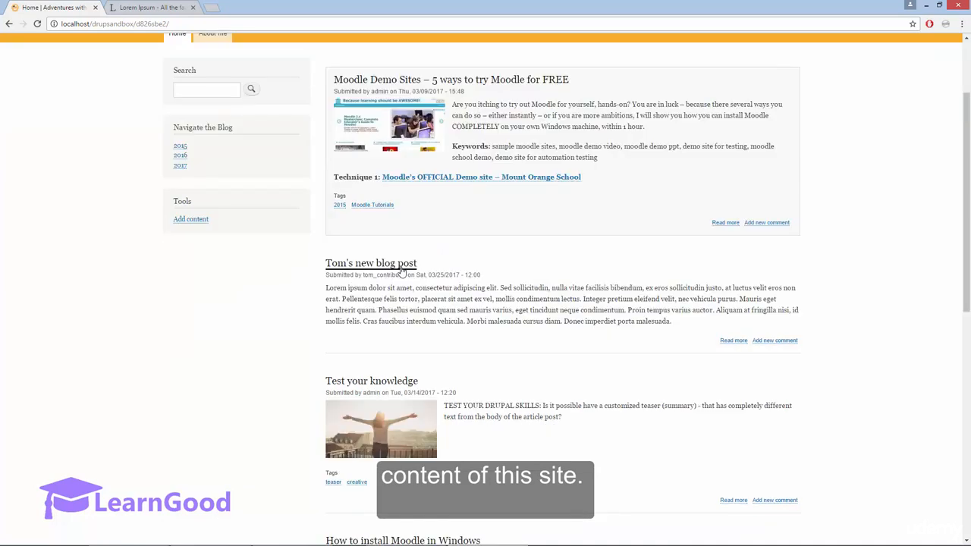
left_click(402, 270)
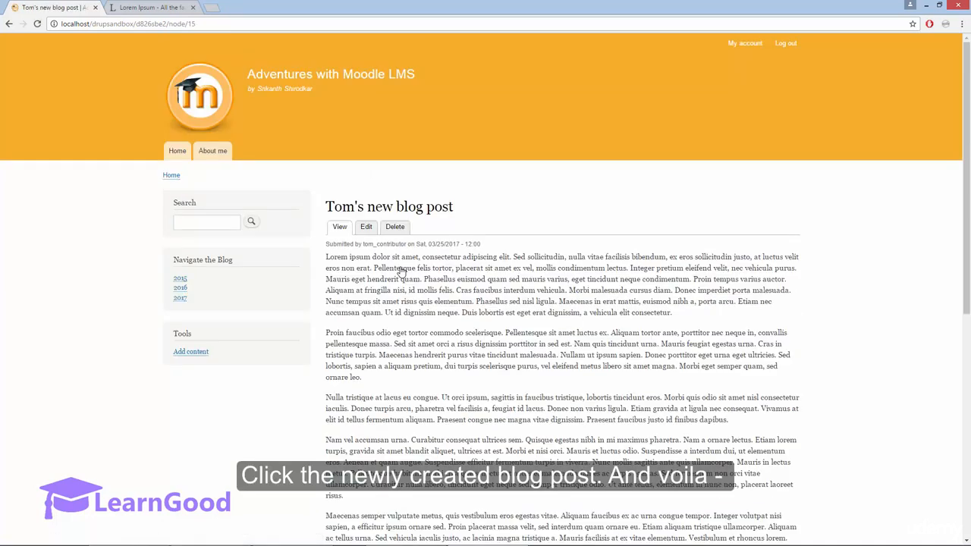
left_click(368, 231)
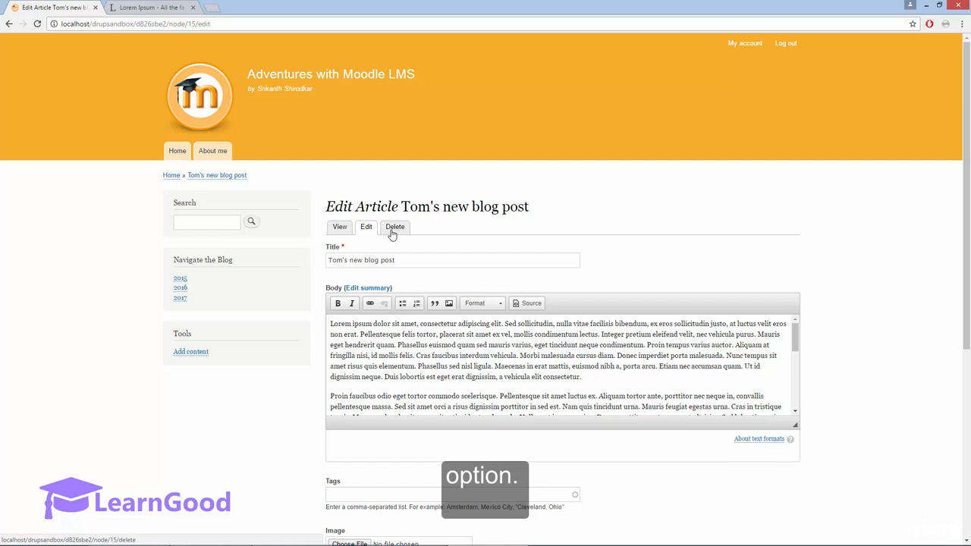
left_click(364, 260)
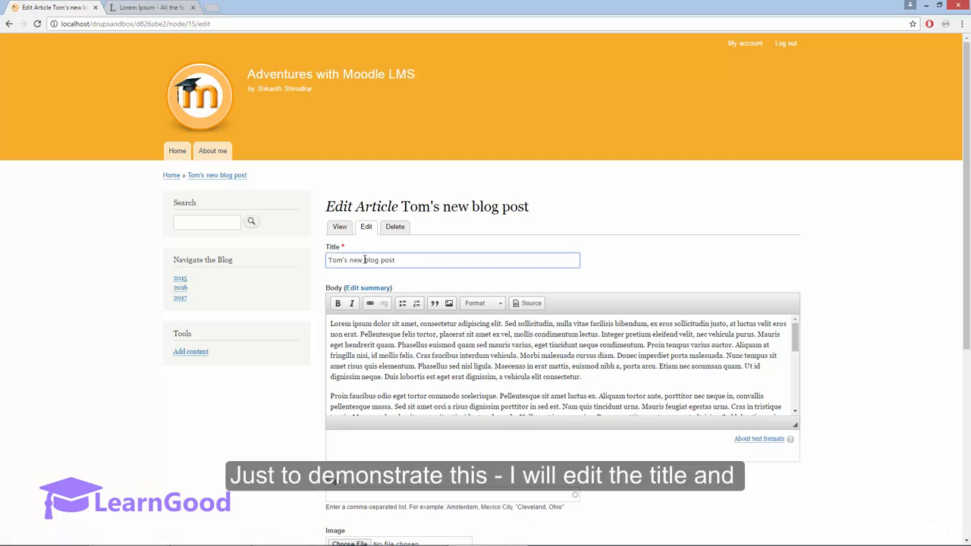
type("EDIT:")
left_click(338, 410)
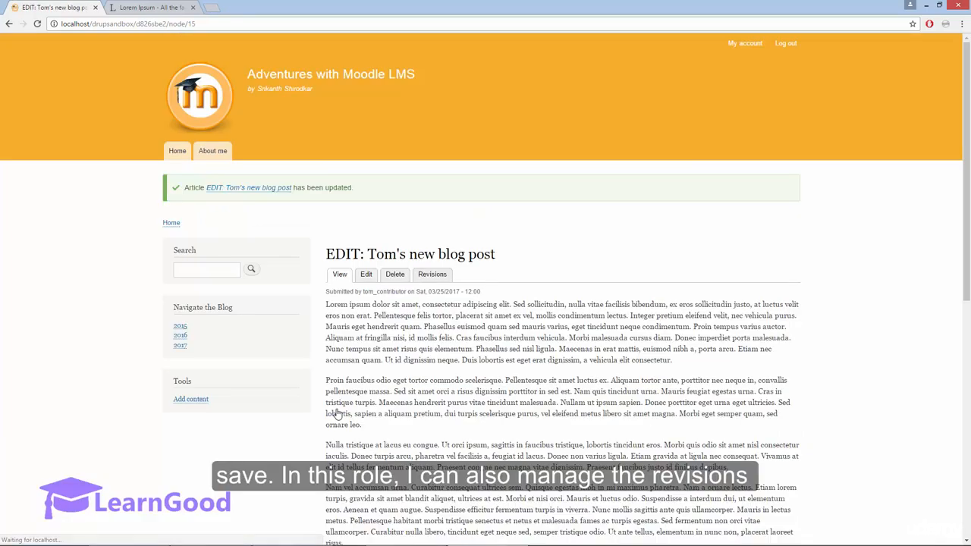
left_click(429, 276)
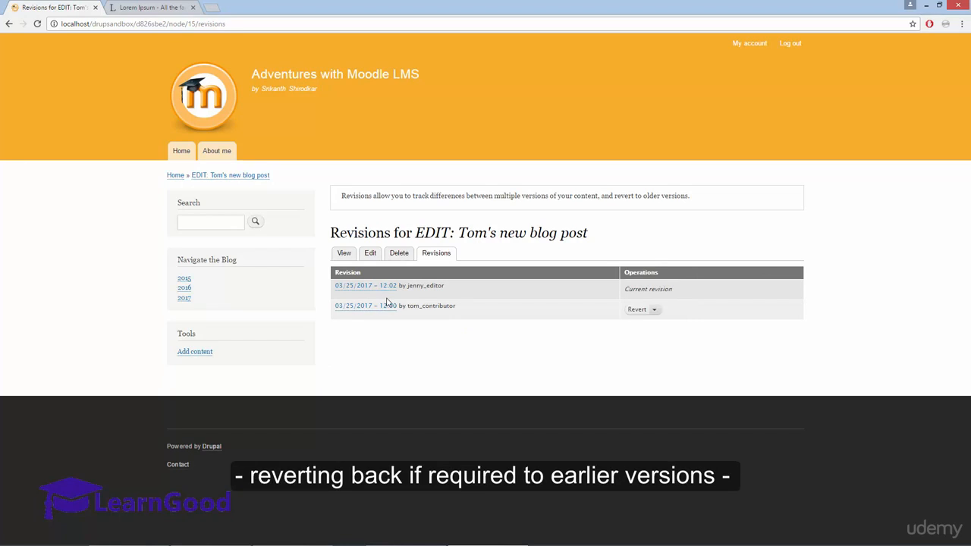
left_click(181, 150)
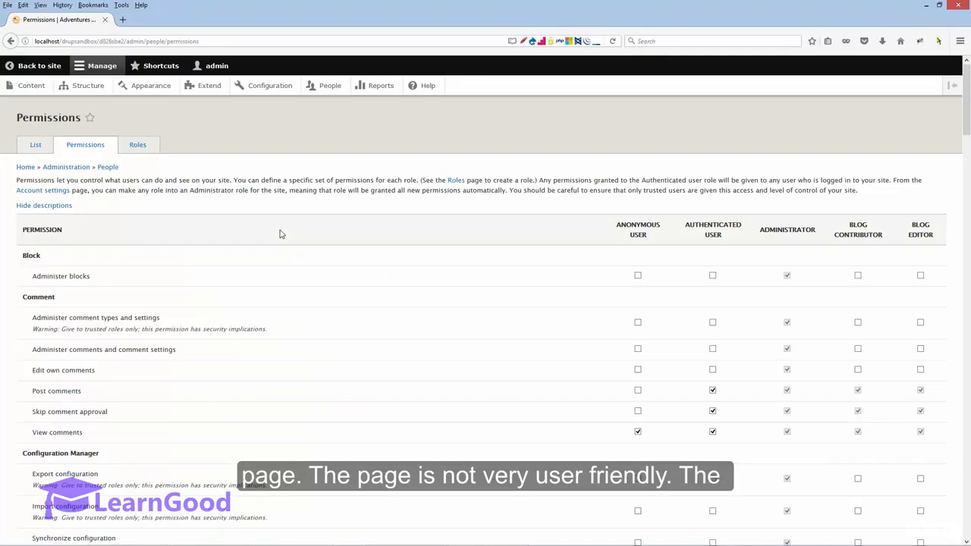
Switch back to the admin browser's permissions listing and examine the Comment section, including the warning for Administer comment types and settings
scroll(280, 234, "down", 5)
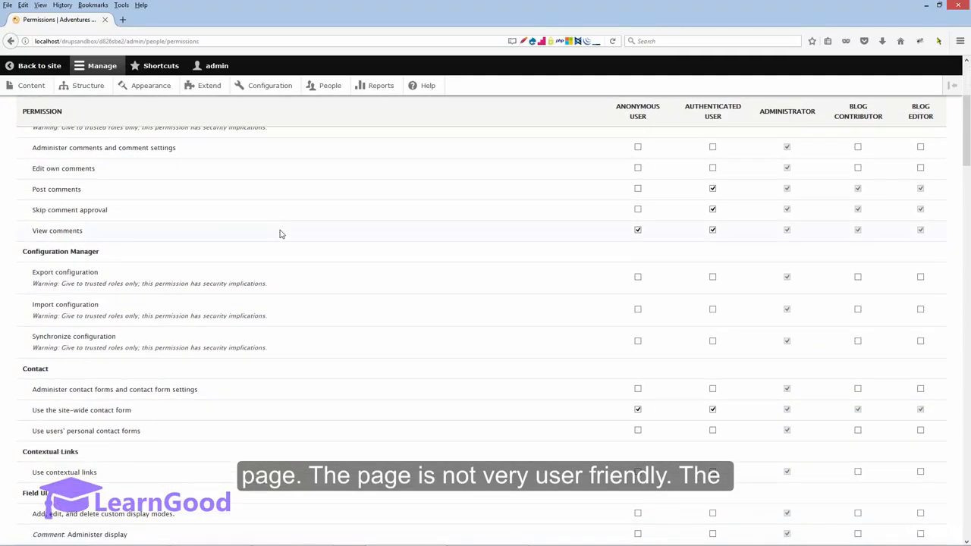
scroll(362, 184, "up", 2)
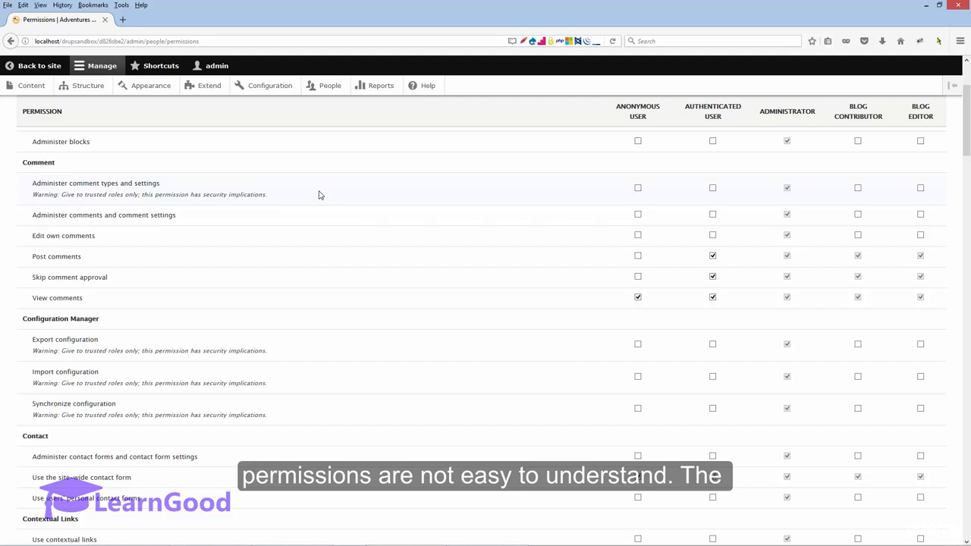
left_click_drag(42, 183, 256, 194)
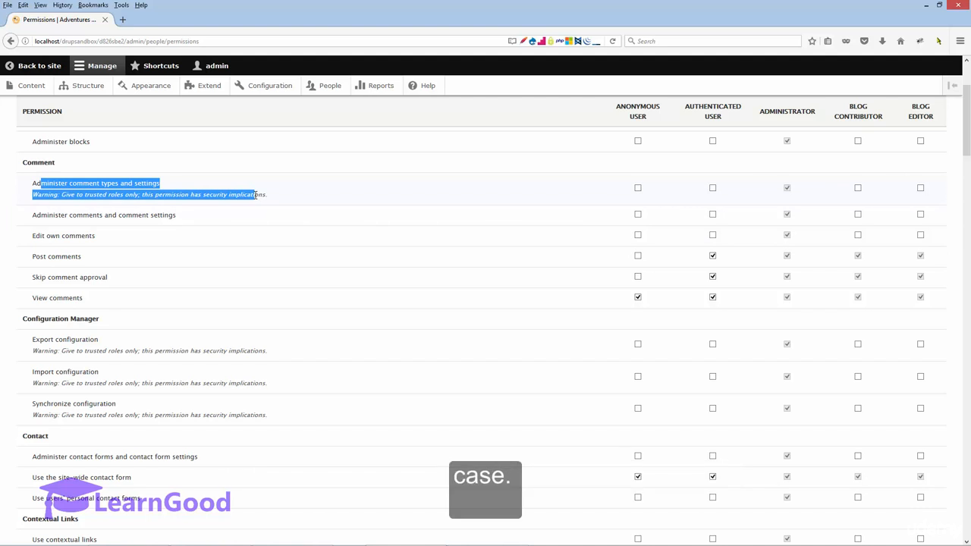
left_click(288, 198)
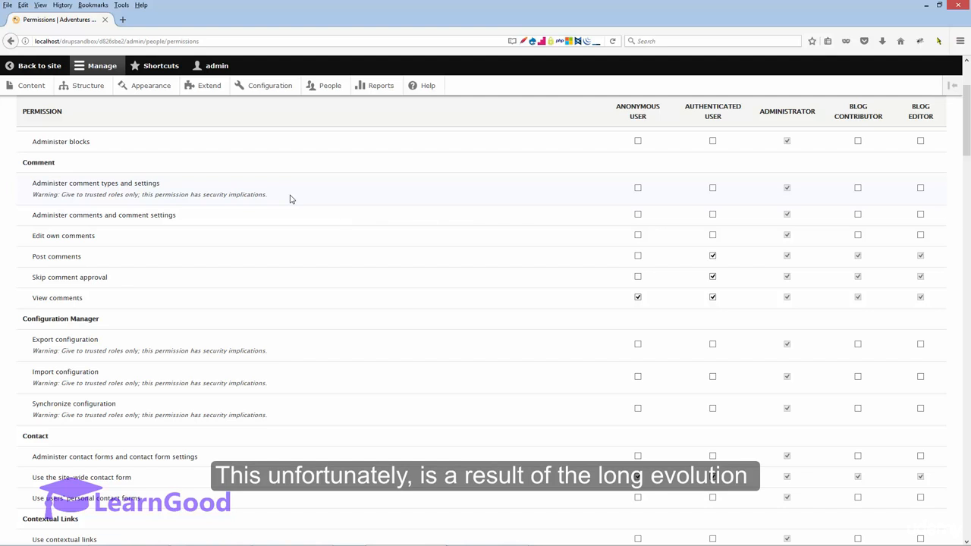